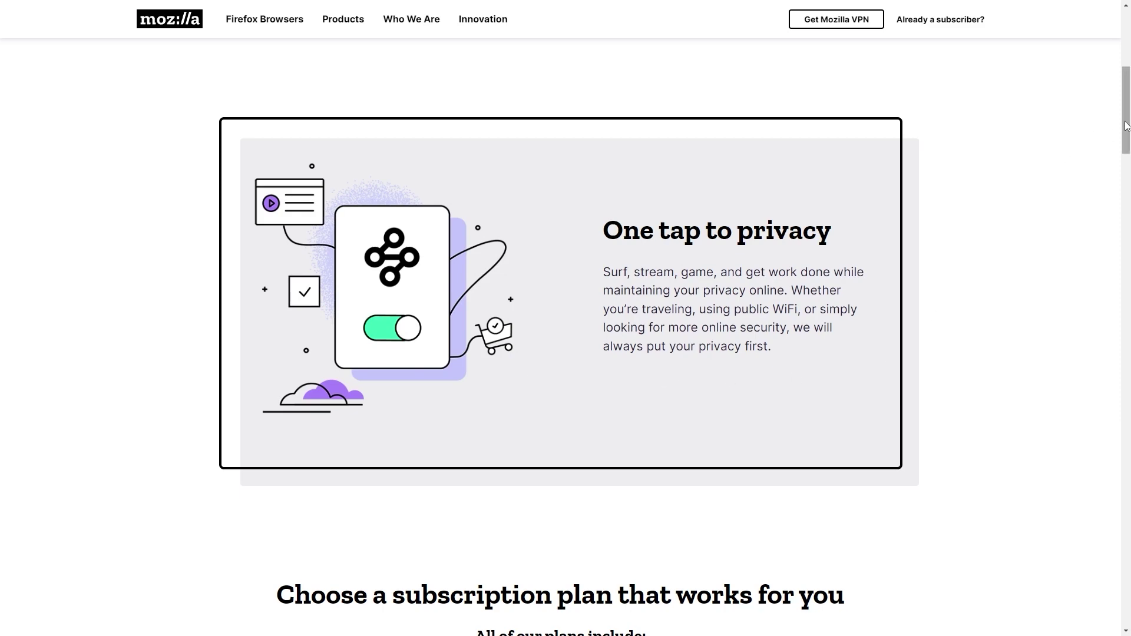
Scroll the Mozilla VPN page down to its 'One tap to privacy' section with the offset black border
{"action": "mouse_move", "coordinate": [1119, 133]}
{"action": "left_mouse_down"}
{"action": "mouse_move", "coordinate": [1120, 433]}
{"action": "mouse_move", "coordinate": [1120, 121]}
{"action": "left_mouse_up"}
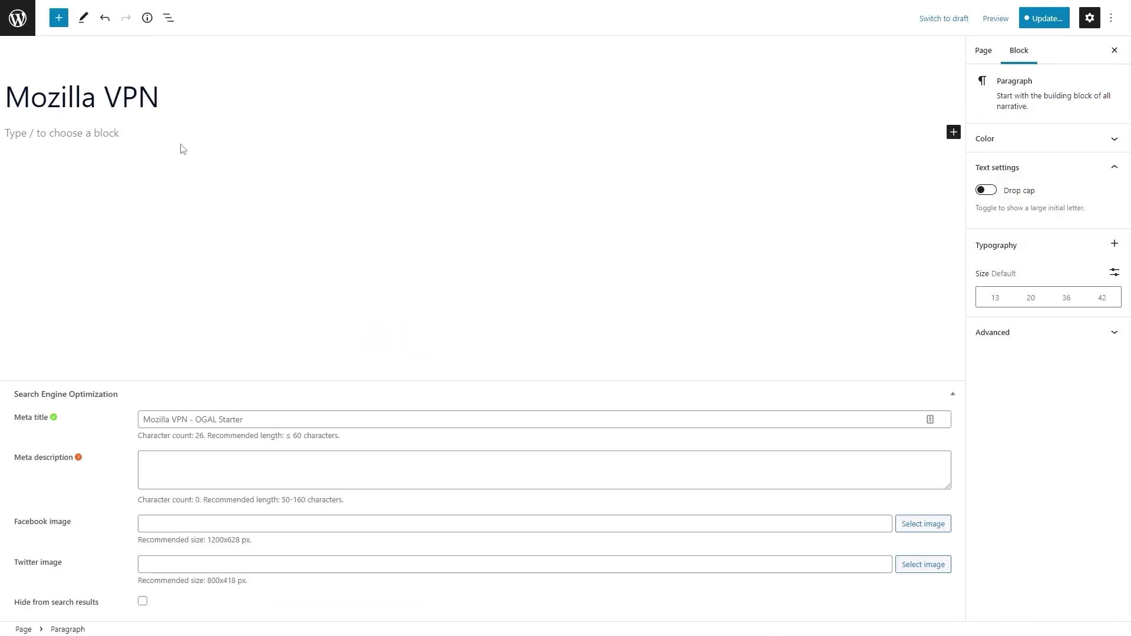
Insert a Container block with padding 60/24/60/24
{"action": "type", "text": "/"}
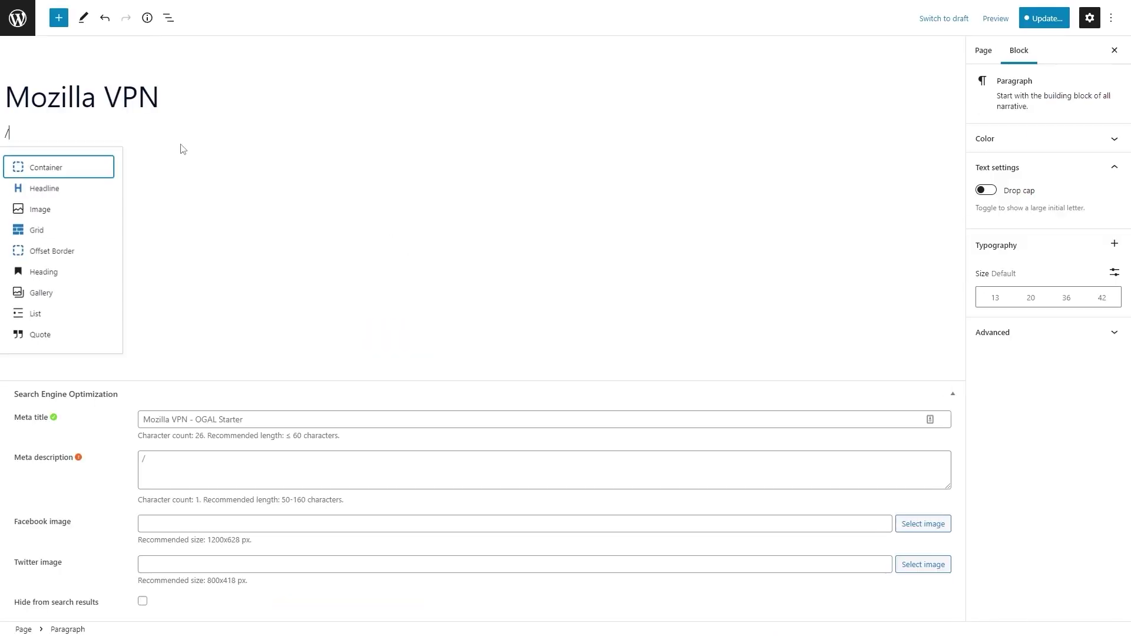
{"action": "type", "text": "con"}
{"action": "key", "text": "Return"}
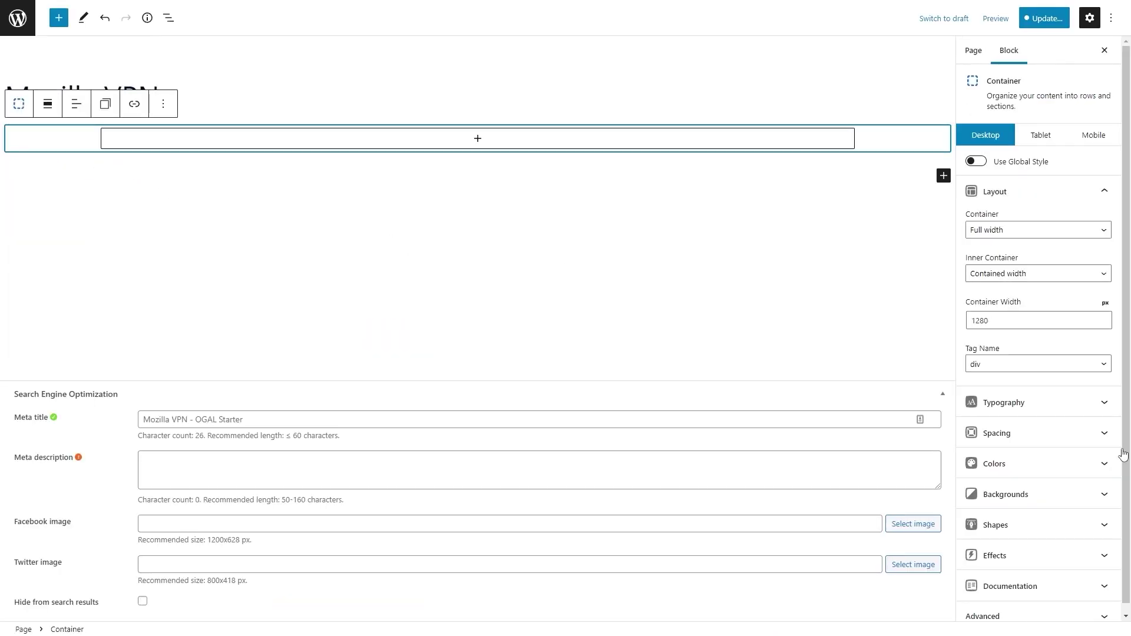
{"action": "left_click", "coordinate": [1037, 430]}
{"action": "scroll", "coordinate": [1002, 419], "scroll_direction": "down", "scroll_amount": 1}
{"action": "left_click", "coordinate": [980, 316]}
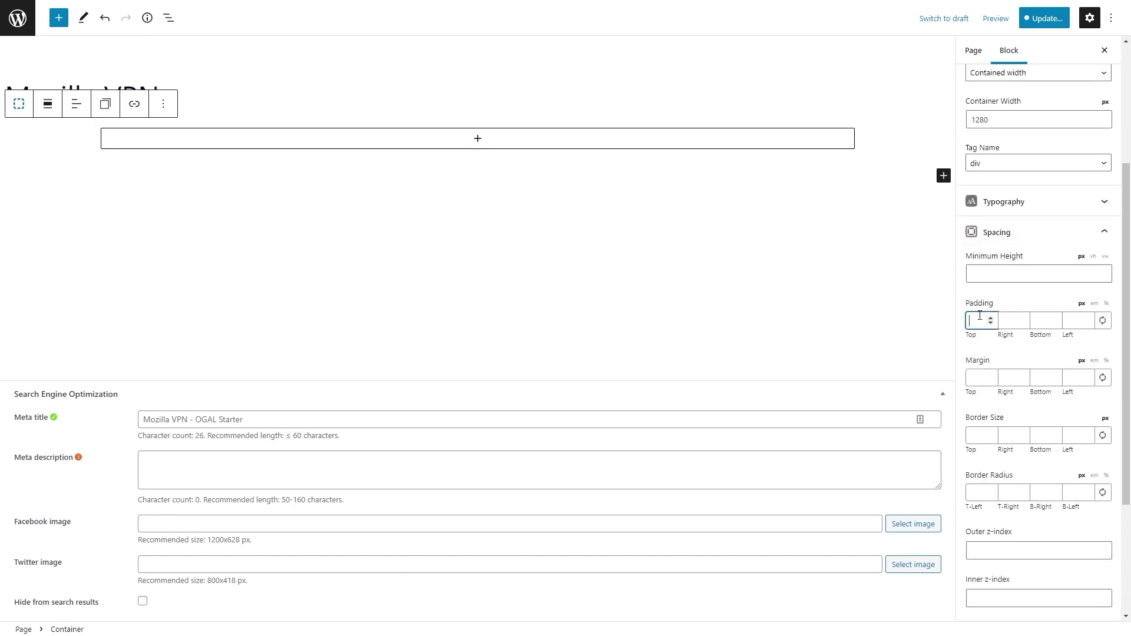
{"action": "type", "text": "60"}
{"action": "key", "text": "Tab"}
{"action": "type", "text": "24"}
{"action": "key", "text": "Tab"}
{"action": "type", "text": "60"}
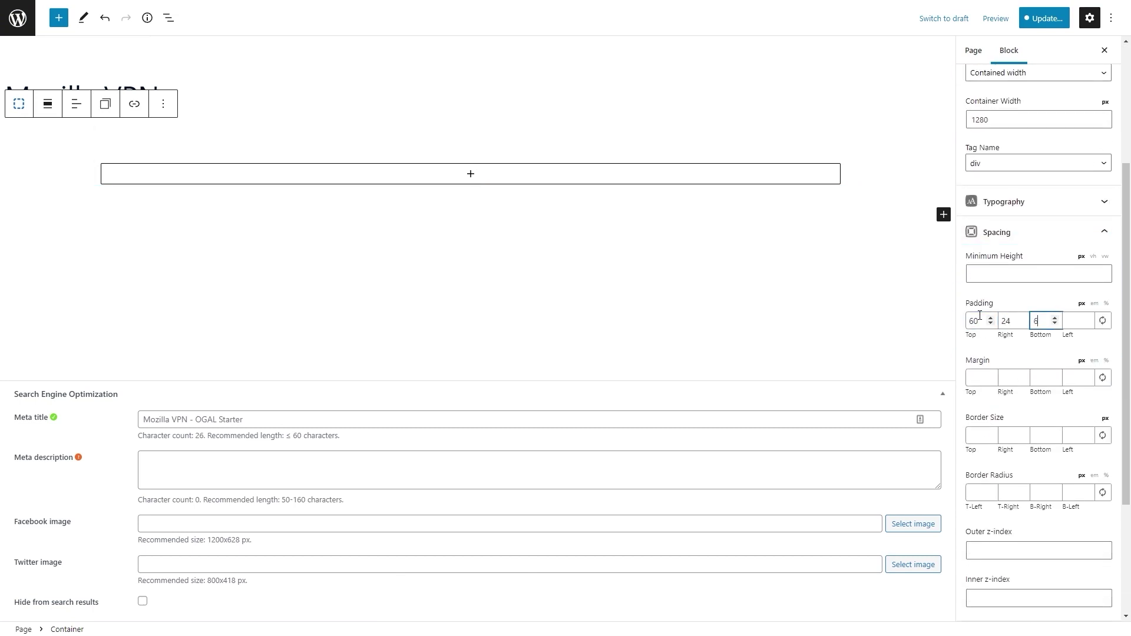
{"action": "key", "text": "Tab"}
{"action": "type", "text": "24"}
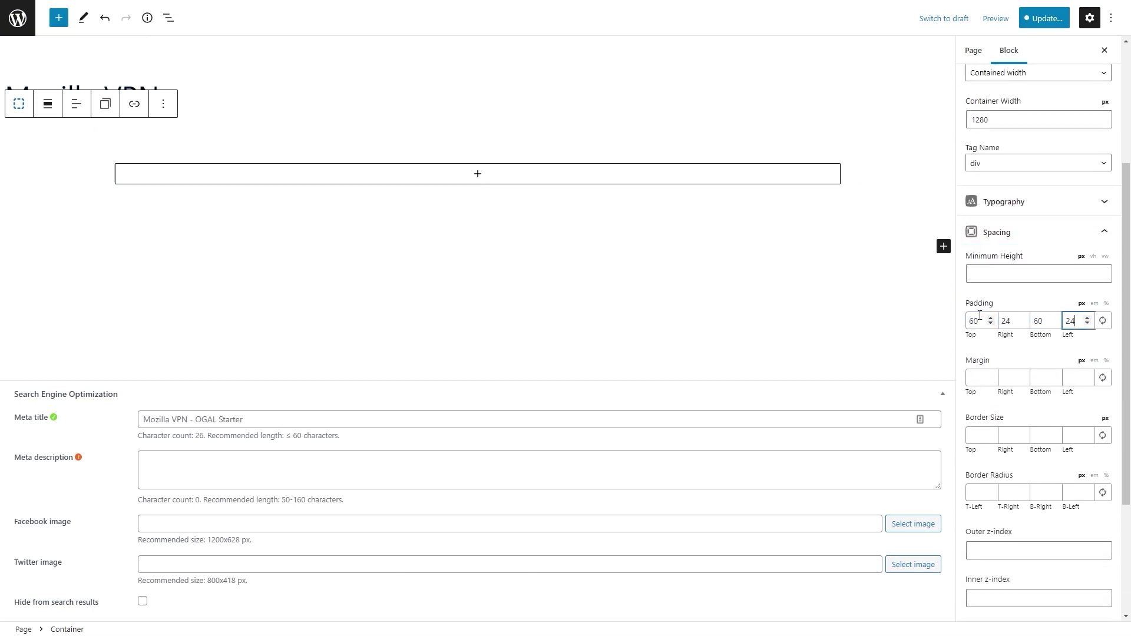
Nest an inner container with 60 padding, inner z-index 4 and CSS class border-offset
{"action": "left_click", "coordinate": [454, 176]}
{"action": "left_click", "coordinate": [406, 271]}
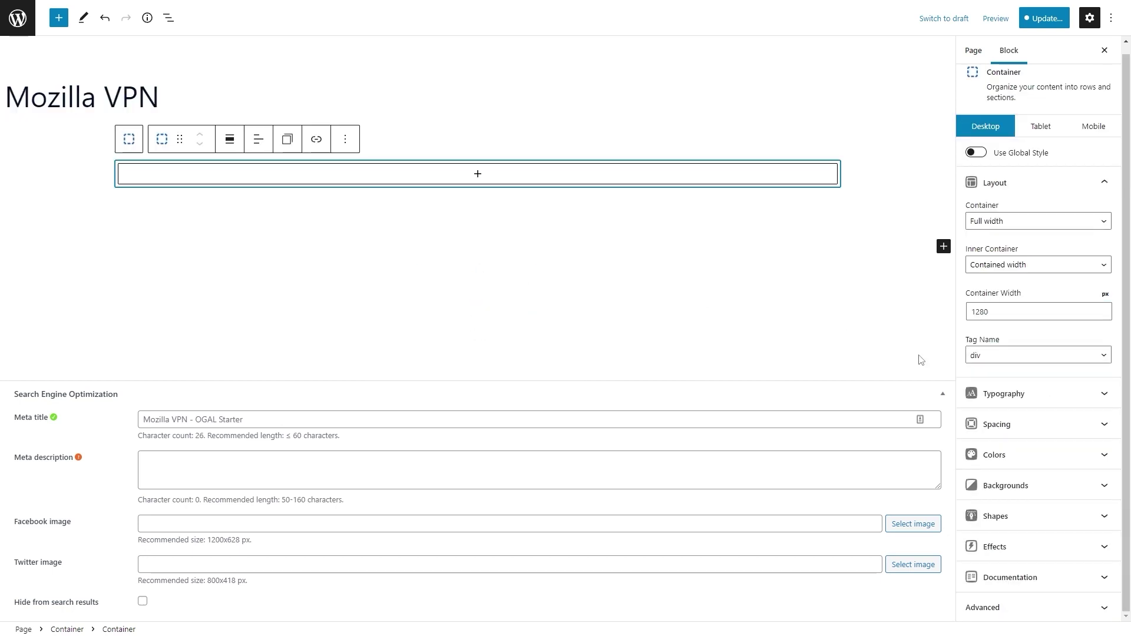
{"action": "left_click", "coordinate": [1016, 427]}
{"action": "scroll", "coordinate": [1060, 324], "scroll_direction": "down", "scroll_amount": 2}
{"action": "double_click", "coordinate": [1079, 322]}
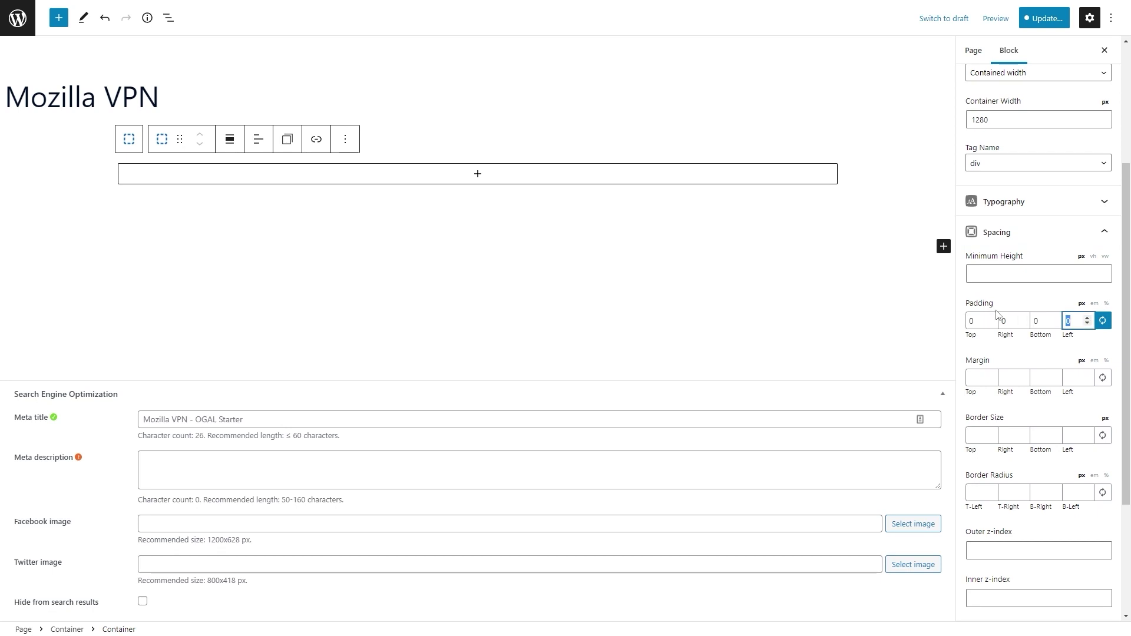
{"action": "type", "text": "60"}
{"action": "scroll", "coordinate": [979, 482], "scroll_direction": "down", "scroll_amount": 3}
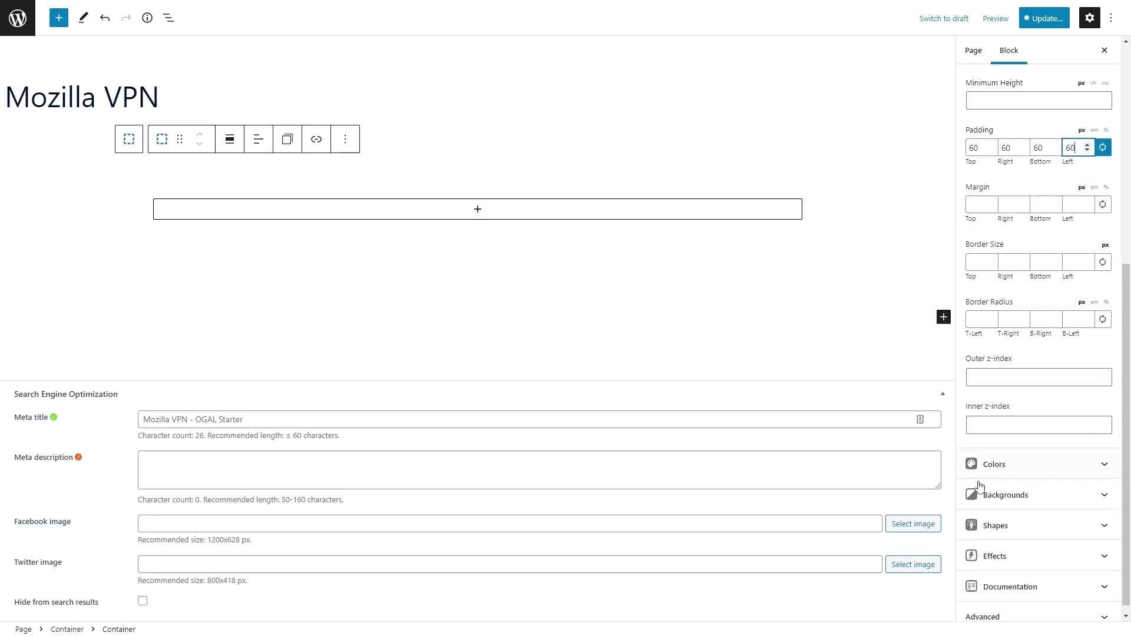
{"action": "left_click", "coordinate": [1004, 414]}
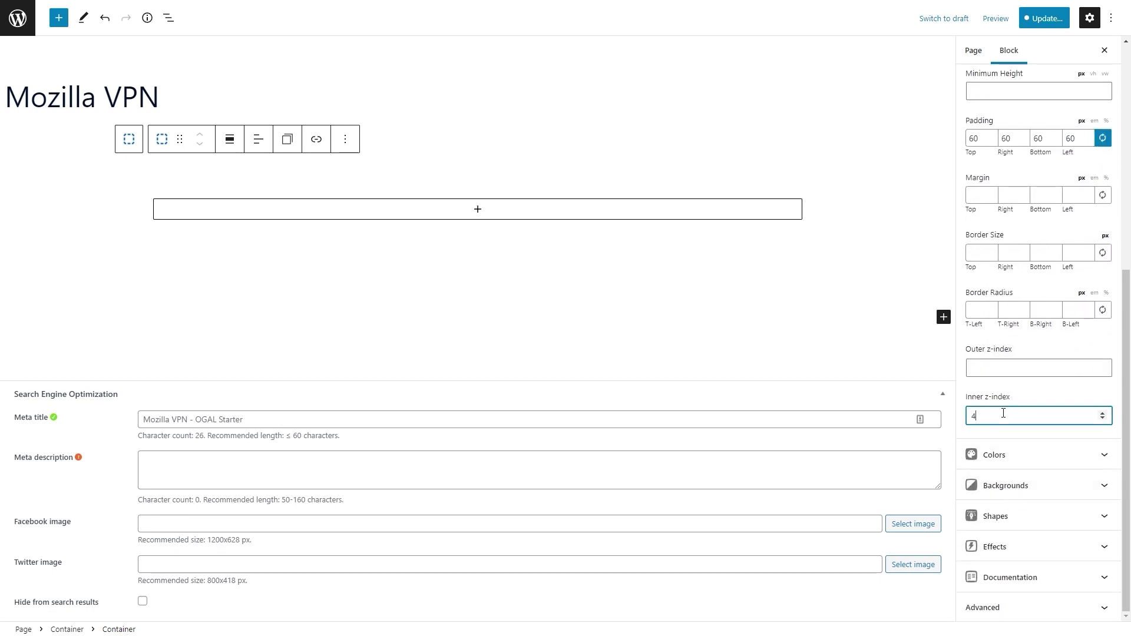
{"action": "type", "text": "4"}
{"action": "left_click", "coordinate": [1015, 610]}
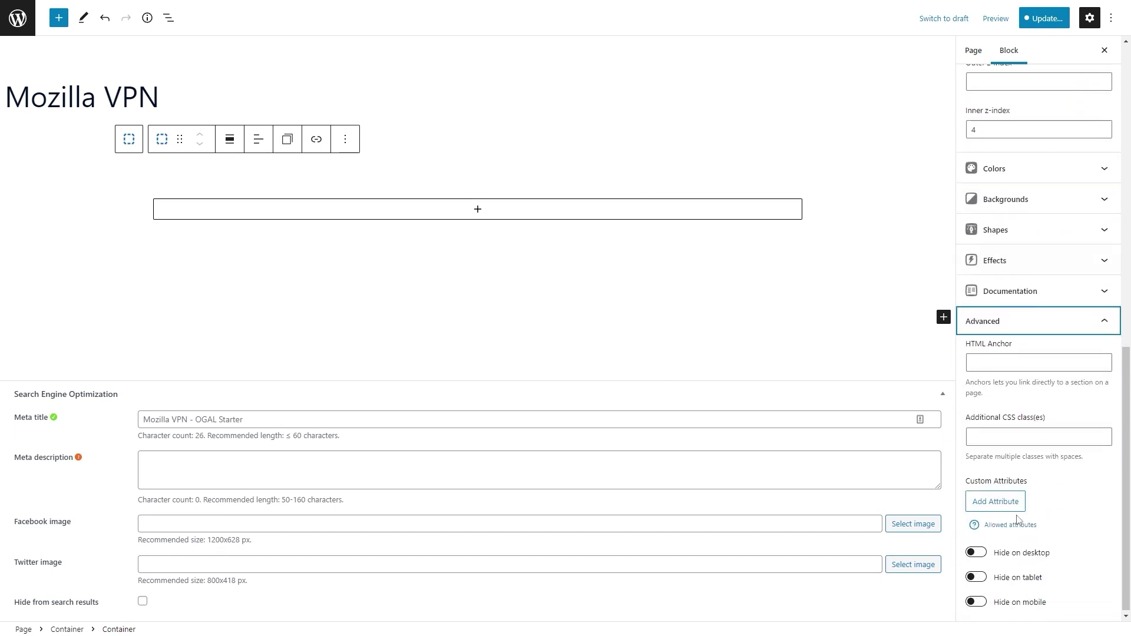
{"action": "left_click", "coordinate": [1016, 435]}
{"action": "type", "text": "border-offset"}
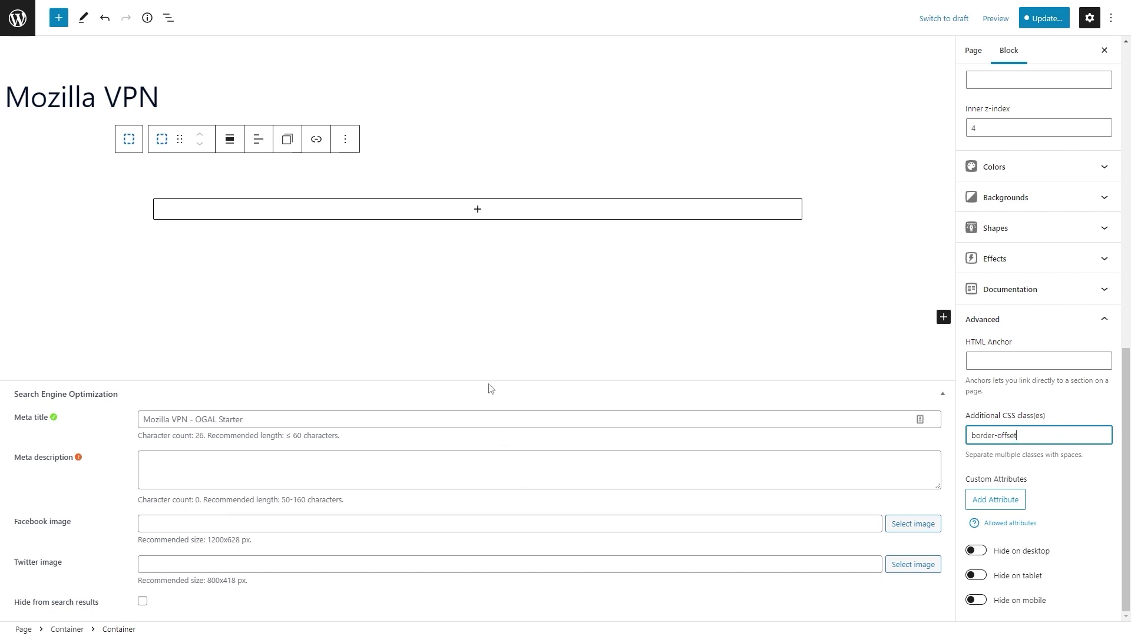
Add a two-column Grid block with an 80 px horizontal gap inside the inner container
{"action": "left_click", "coordinate": [472, 217]}
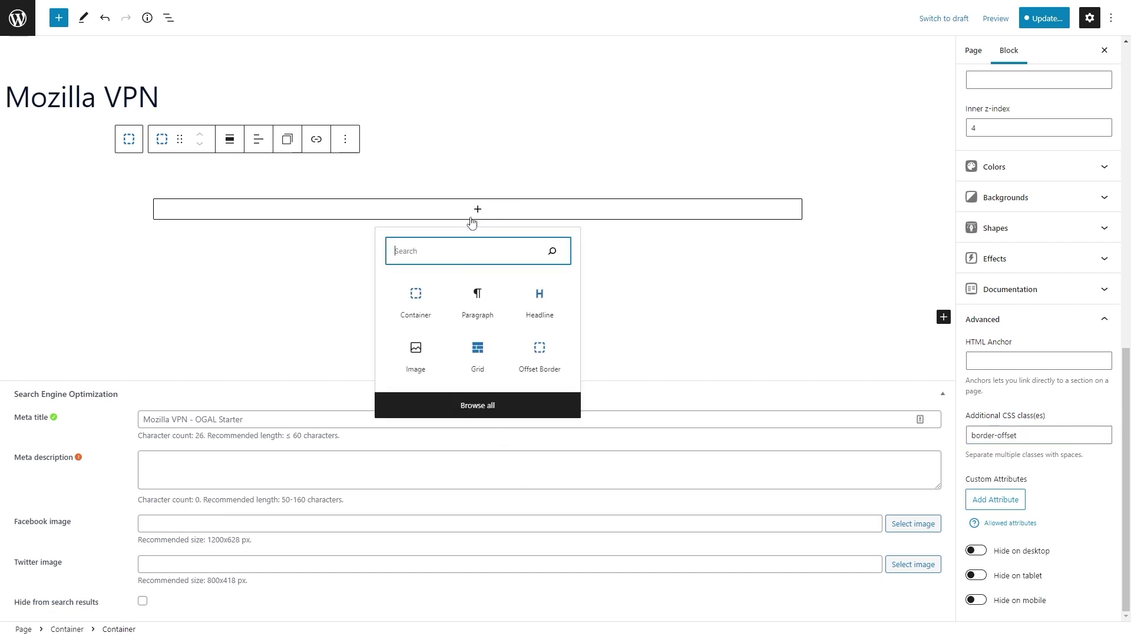
{"action": "left_click", "coordinate": [494, 348]}
{"action": "left_click", "coordinate": [417, 270]}
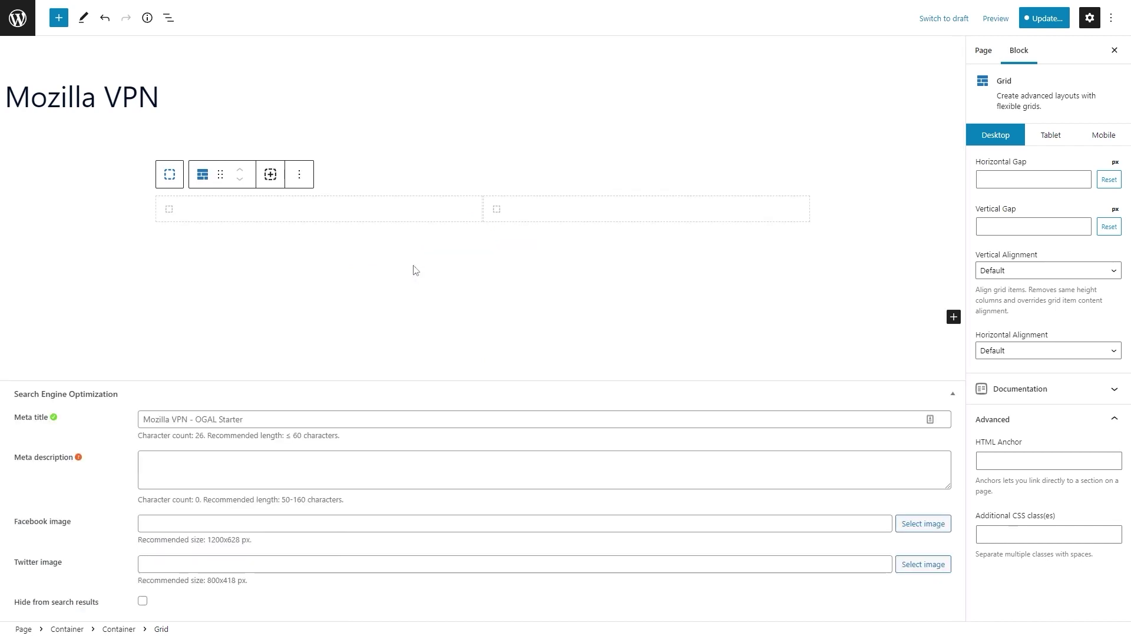
{"action": "left_click", "coordinate": [1081, 179]}
{"action": "type", "text": "80"}
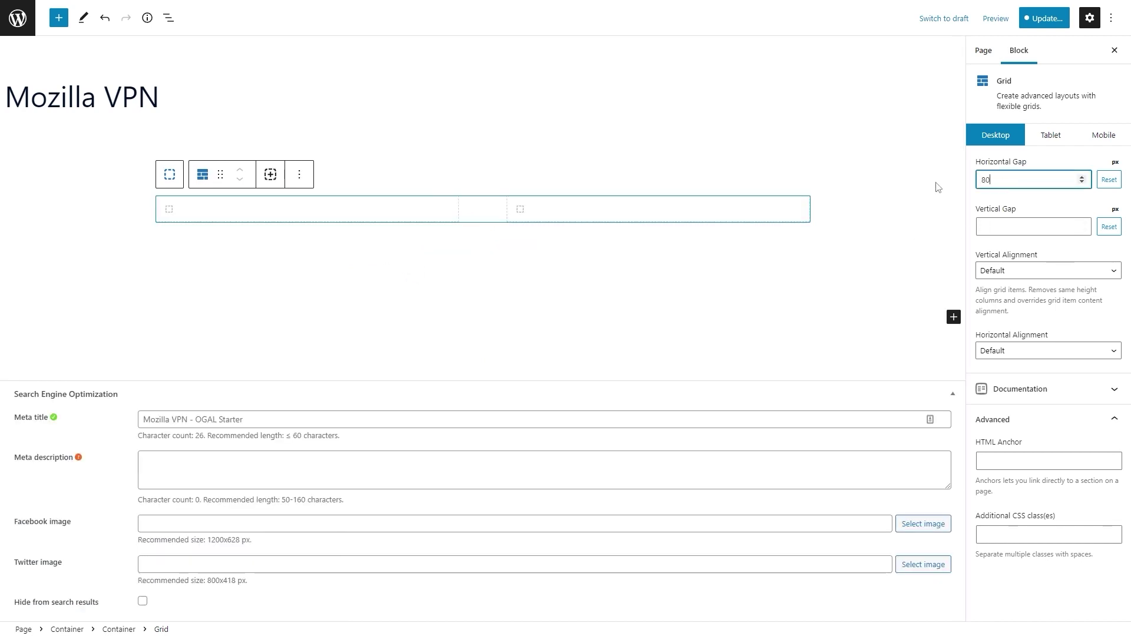
Place the VPN illustration from the Media Library in the left grid column
{"action": "left_click", "coordinate": [303, 210]}
{"action": "left_click", "coordinate": [302, 209]}
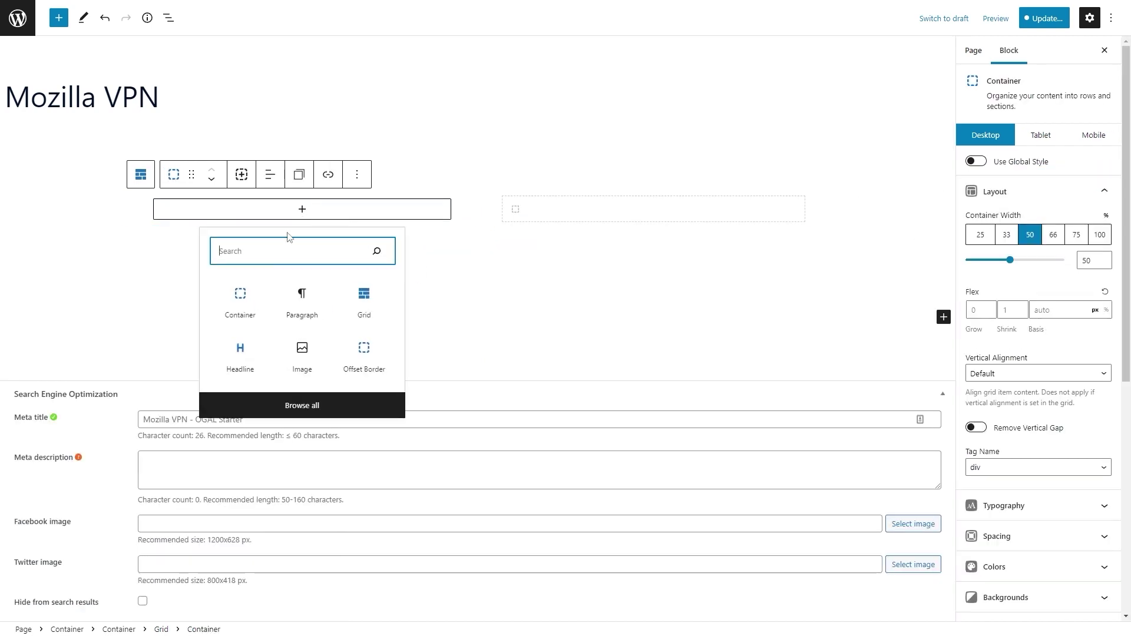
{"action": "left_click", "coordinate": [302, 352]}
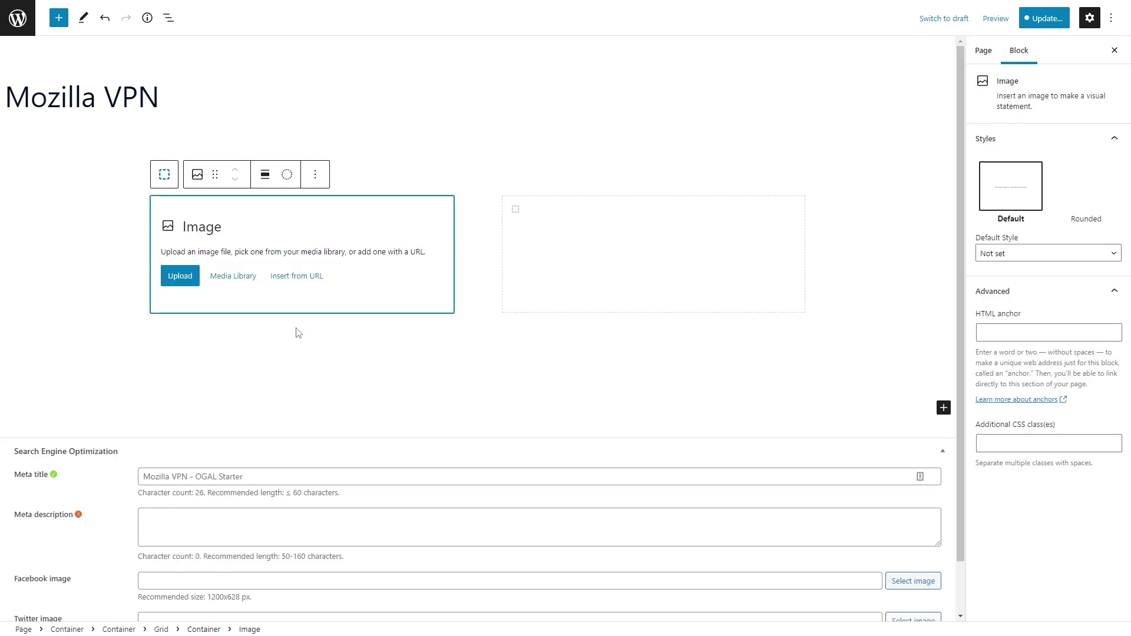
{"action": "left_click", "coordinate": [231, 279]}
{"action": "left_click", "coordinate": [106, 57]}
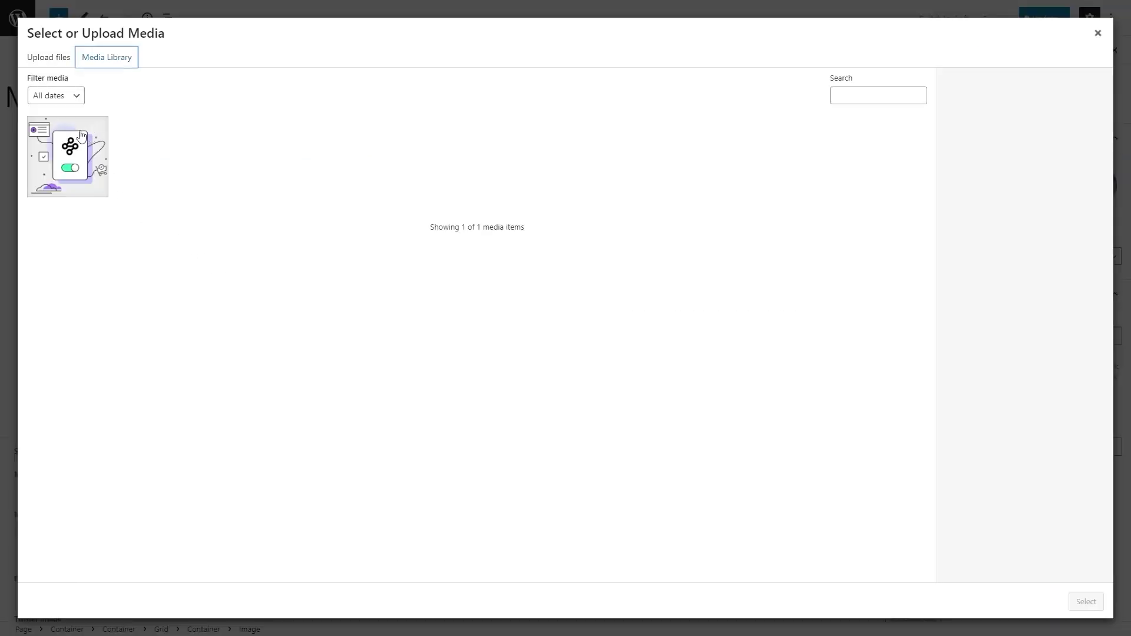
{"action": "left_click", "coordinate": [70, 148]}
{"action": "left_click", "coordinate": [1083, 601]}
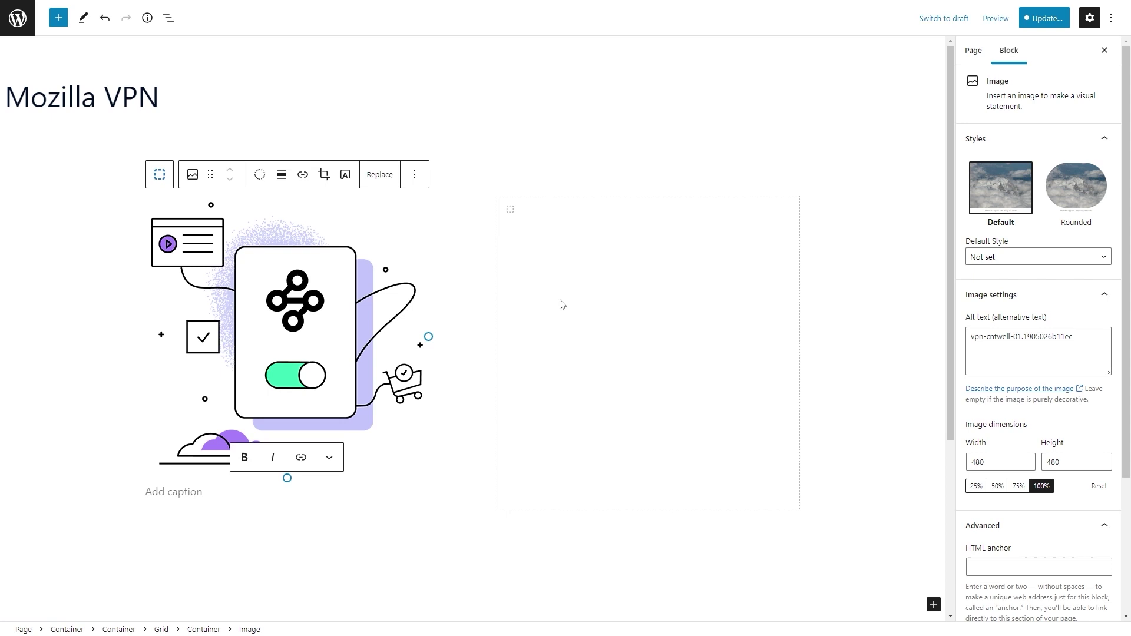
{"action": "left_click", "coordinate": [601, 298]}
Add a heading and a second headline set to a paragraph element in the right column
{"action": "left_click", "coordinate": [629, 219]}
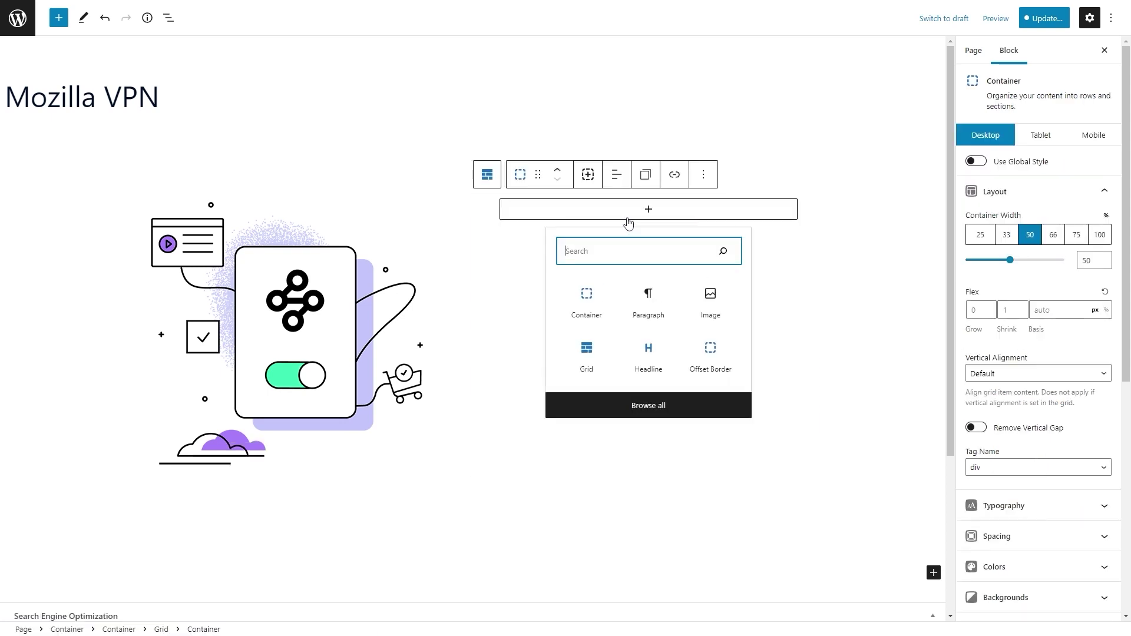
{"action": "left_click", "coordinate": [649, 351]}
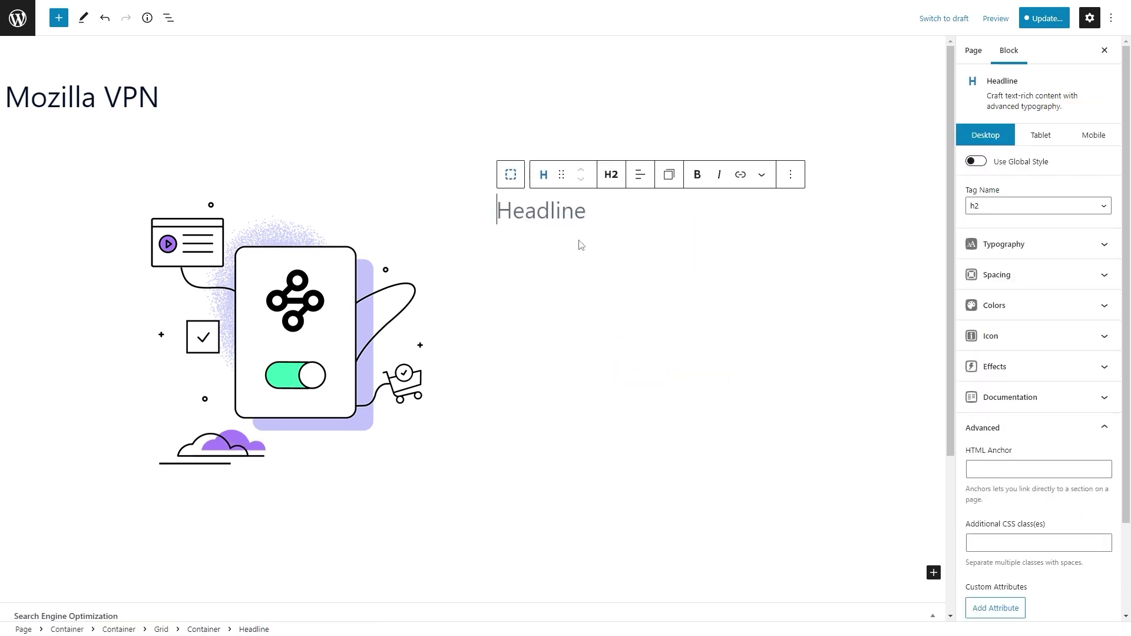
{"action": "left_click", "coordinate": [580, 247]}
{"action": "left_click", "coordinate": [556, 249]}
{"action": "left_click", "coordinate": [624, 327]}
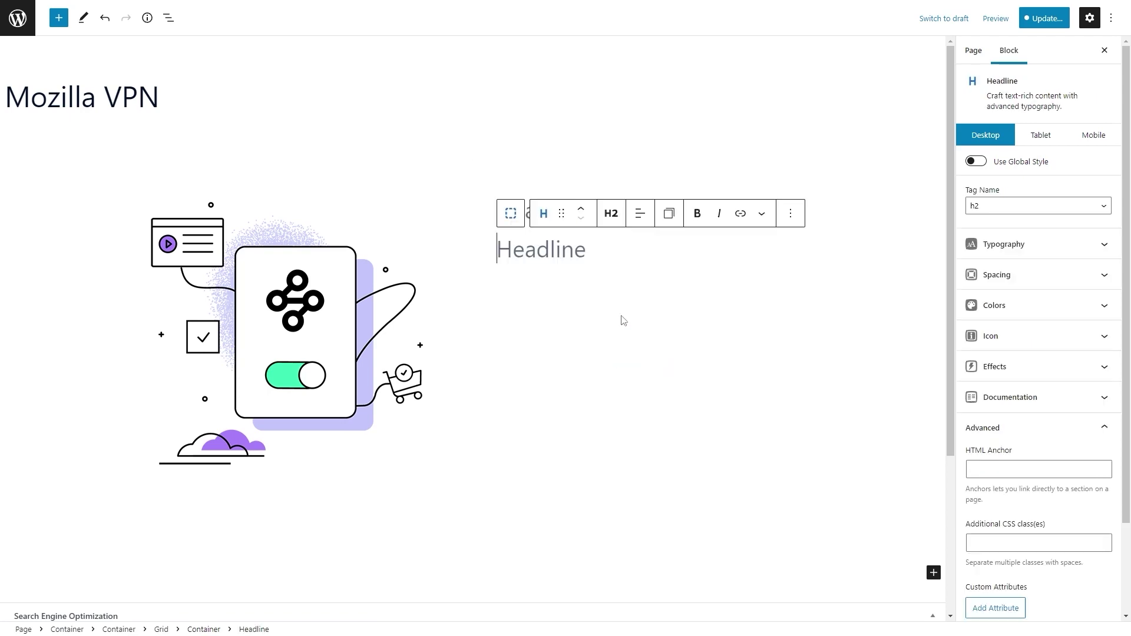
{"action": "left_click", "coordinate": [611, 214]}
{"action": "left_click", "coordinate": [620, 376]}
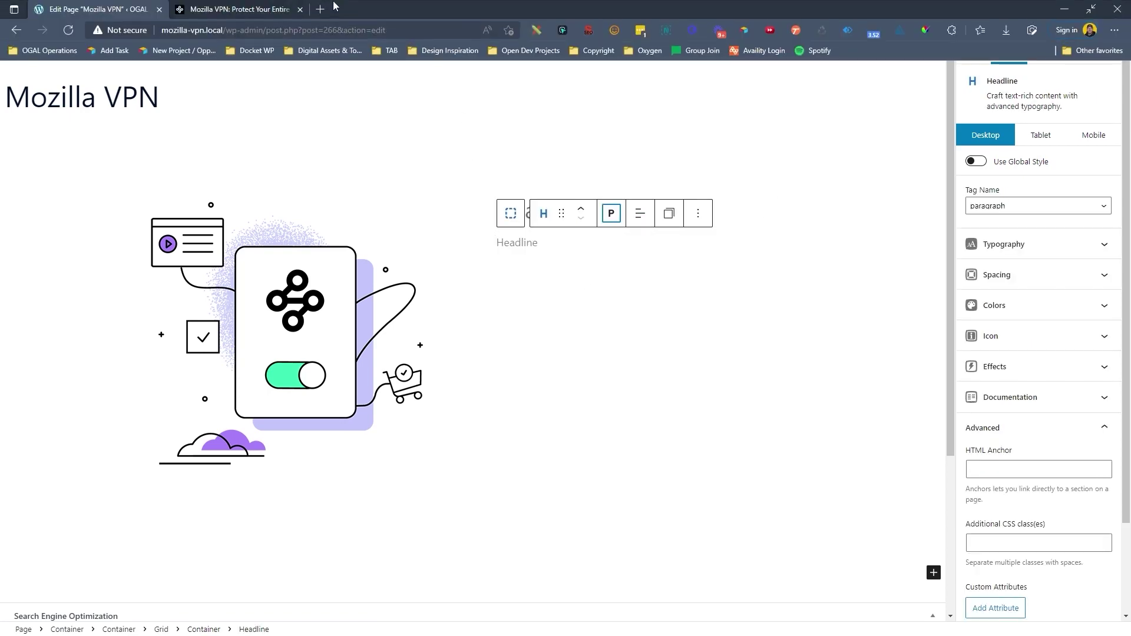
Copy the description from the Mozilla VPN page into the paragraph headline block
{"action": "left_click", "coordinate": [190, 3]}
{"action": "left_click", "coordinate": [135, 3]}
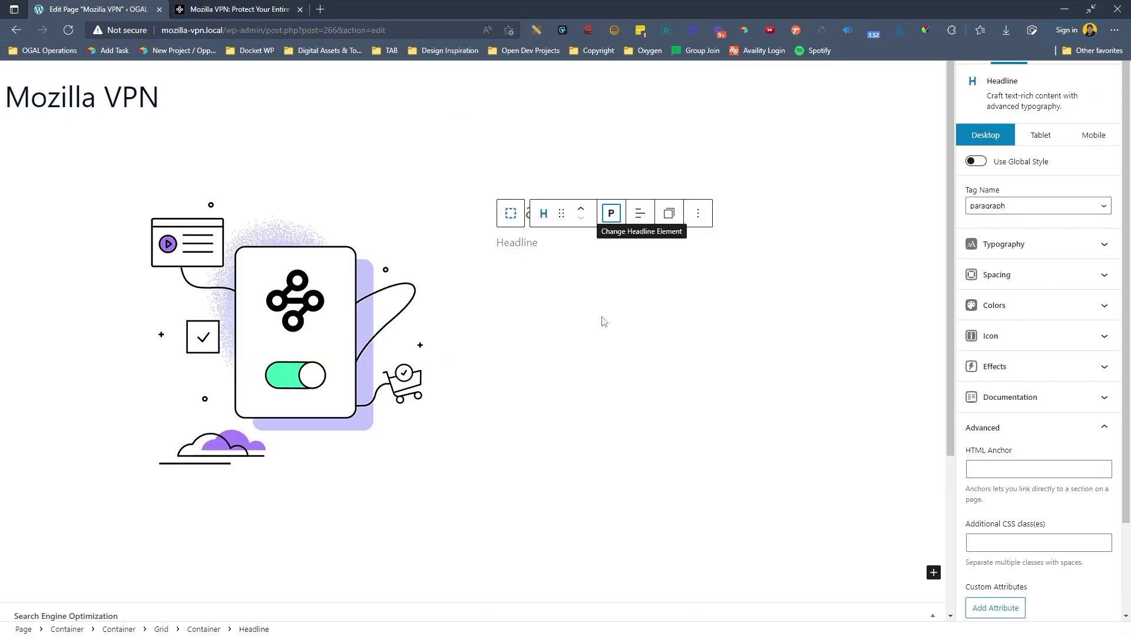
{"action": "type", "text": "One tap to privacy"}
{"action": "left_click", "coordinate": [280, 4]}
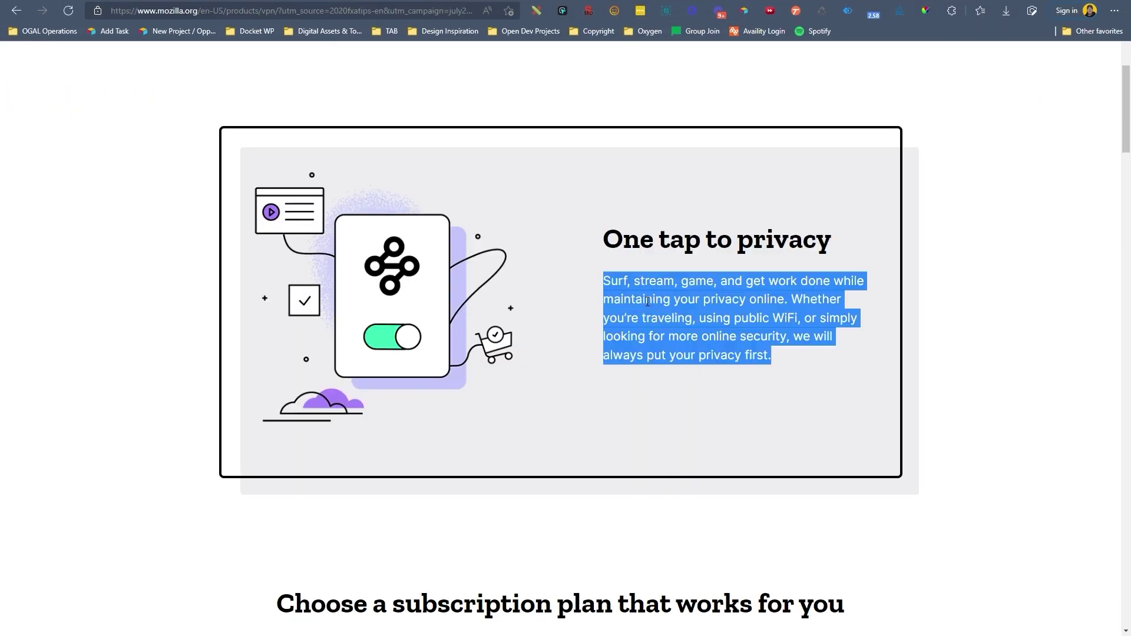
{"action": "left_click", "coordinate": [135, 3]}
{"action": "left_click", "coordinate": [596, 246]}
{"action": "type", "text": "Surf, stream, game, and get work done while maintaining your privacy online. Whether you’re traveling, using public WiFi, or simply looking for more online security, we will always put your privacy first."}
{"action": "left_click", "coordinate": [550, 165]}
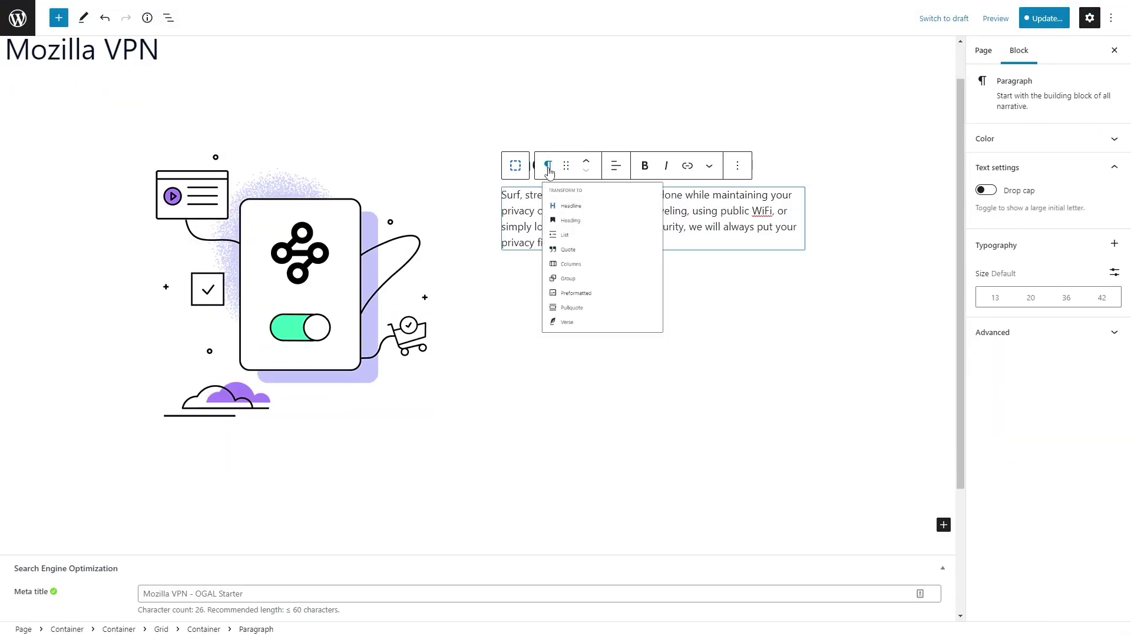
{"action": "left_click", "coordinate": [569, 190]}
{"action": "left_click", "coordinate": [602, 164]}
Adjust the paragraph's bottom margin and set its font size to 21
{"action": "left_click", "coordinate": [619, 331]}
{"action": "left_click", "coordinate": [997, 274]}
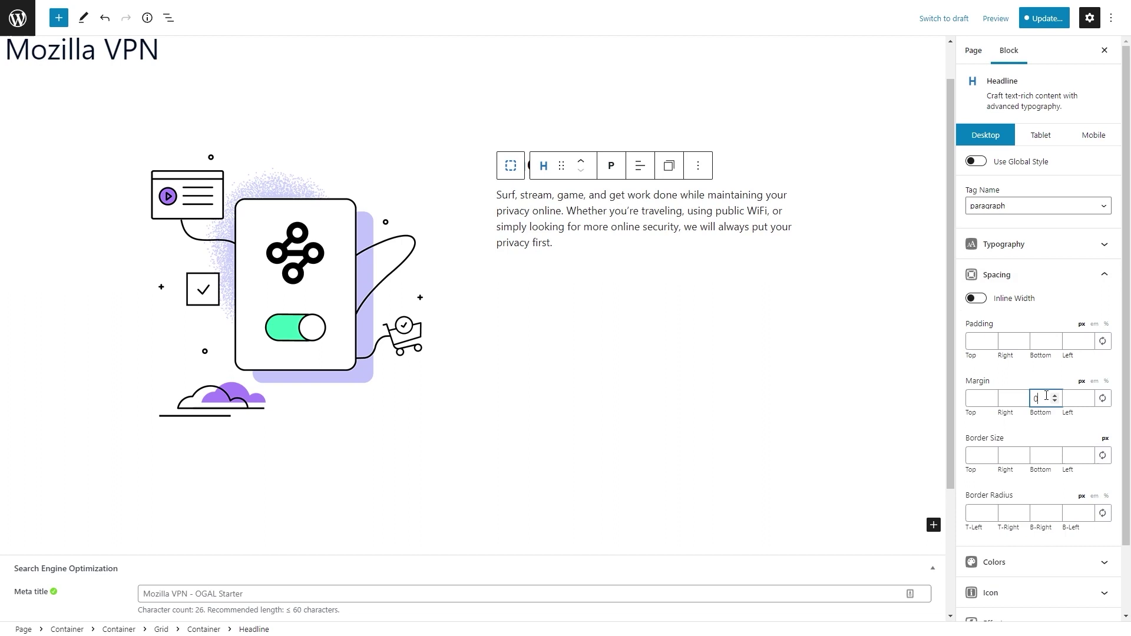
{"action": "left_click", "coordinate": [1004, 244]}
{"action": "left_click", "coordinate": [982, 480]}
{"action": "type", "text": "21"}
{"action": "scroll", "coordinate": [533, 235], "scroll_direction": "up", "scroll_amount": 1}
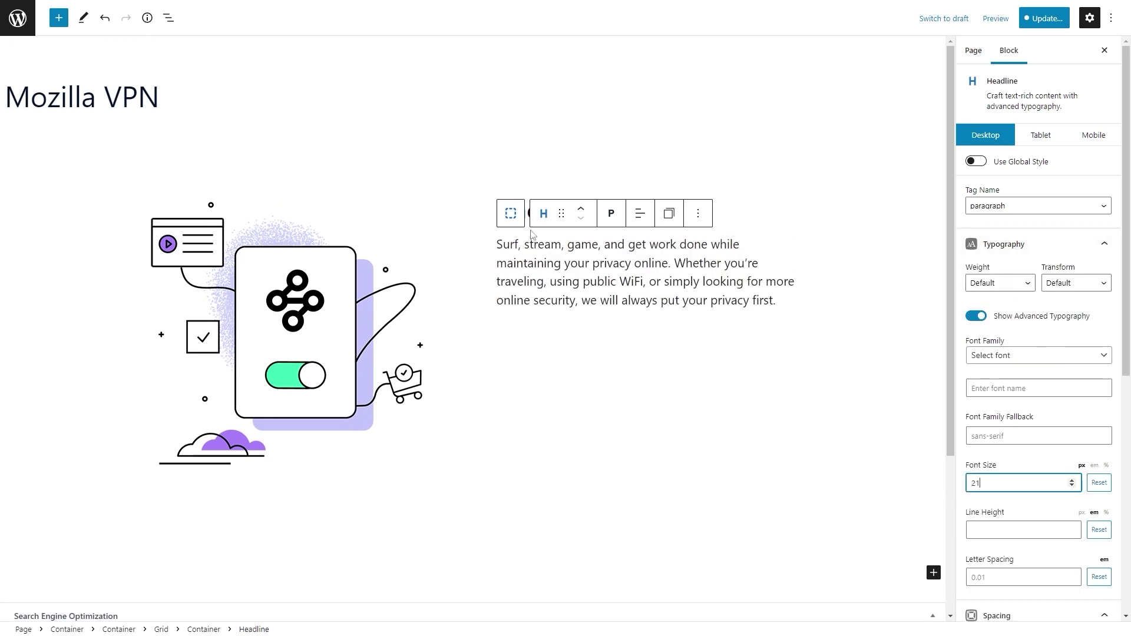
Make the 'One tap to privacy' heading bold Roboto Slab at 44 px
{"action": "left_click", "coordinate": [533, 224]}
{"action": "left_click", "coordinate": [1004, 244]}
{"action": "left_click", "coordinate": [1014, 363]}
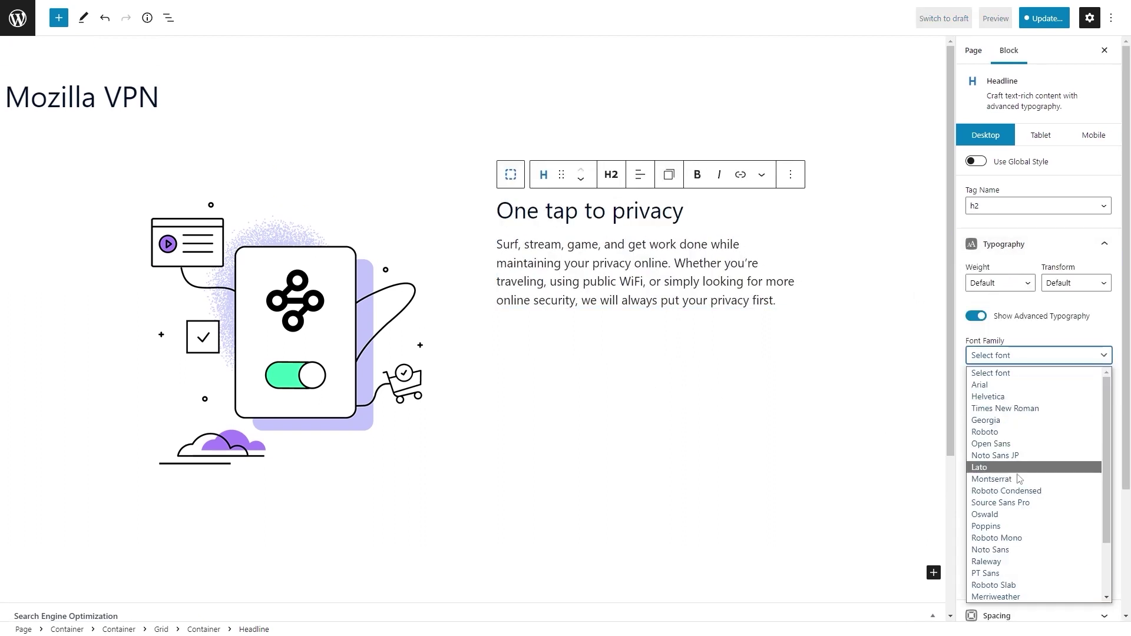
{"action": "scroll", "coordinate": [1035, 521], "scroll_direction": "down", "scroll_amount": 2}
{"action": "left_click", "coordinate": [1028, 545]}
{"action": "left_click", "coordinate": [990, 283]}
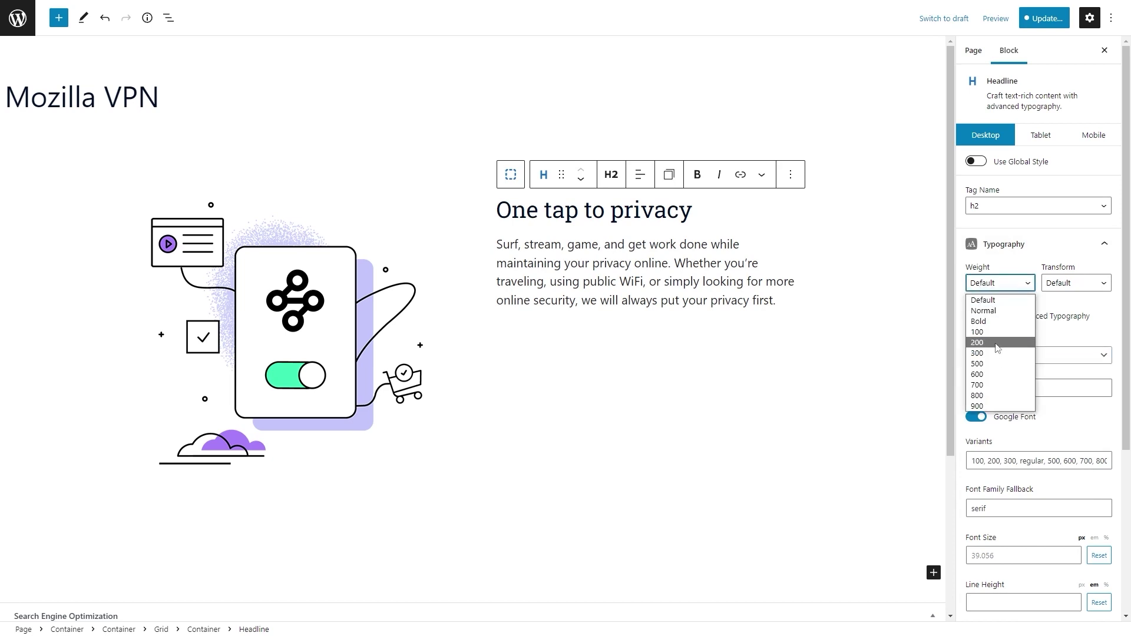
{"action": "left_click", "coordinate": [993, 324]}
{"action": "left_click", "coordinate": [996, 555]}
{"action": "type", "text": "44"}
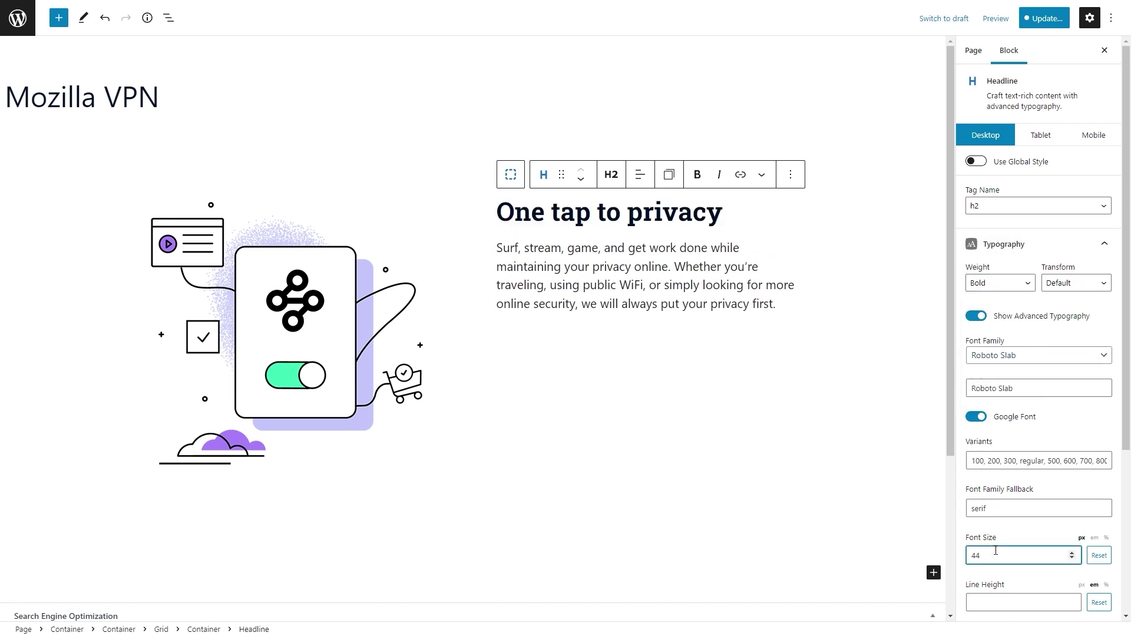
Vertically centre the text column's container content
{"action": "left_click", "coordinate": [511, 174]}
{"action": "scroll", "coordinate": [1012, 401], "scroll_direction": "down", "scroll_amount": 2}
{"action": "left_click", "coordinate": [993, 287]}
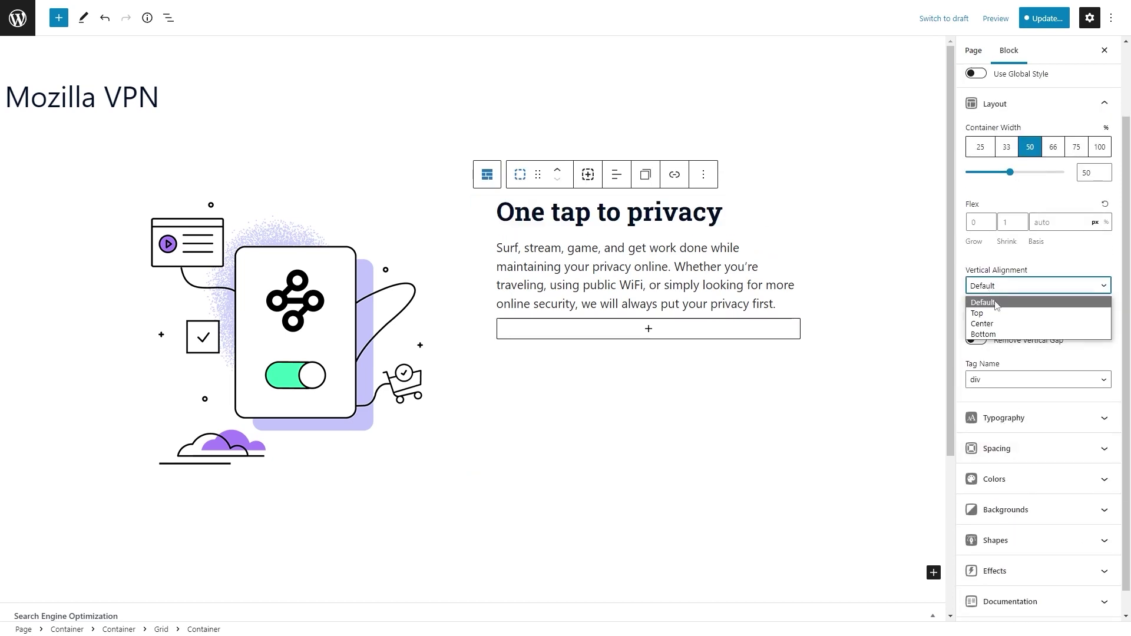
{"action": "left_click", "coordinate": [995, 325]}
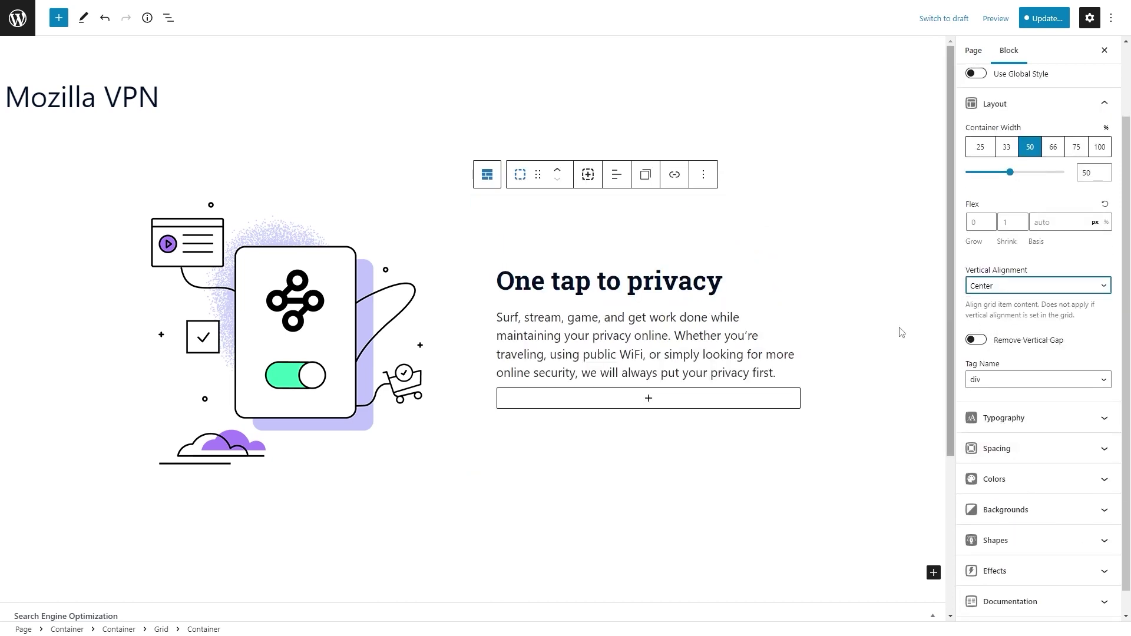
Save the page and reusable block, then switch to the live Mozilla VPN page
{"action": "left_click", "coordinate": [110, 349]}
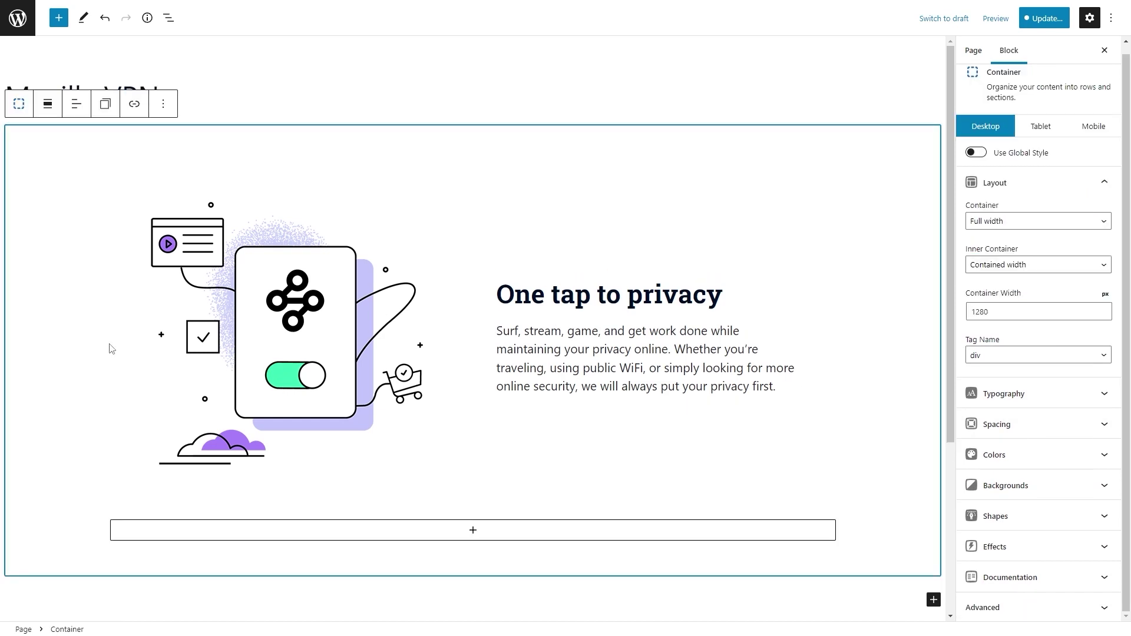
{"action": "left_click", "coordinate": [1044, 18]}
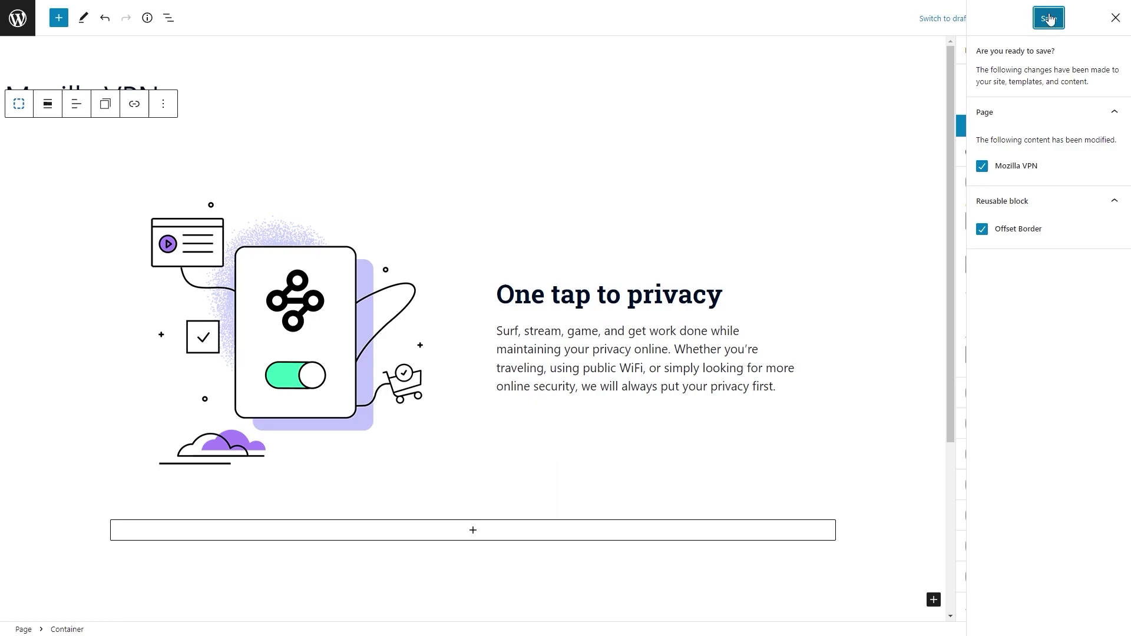
{"action": "left_click", "coordinate": [1054, 18]}
{"action": "left_click", "coordinate": [242, 13]}
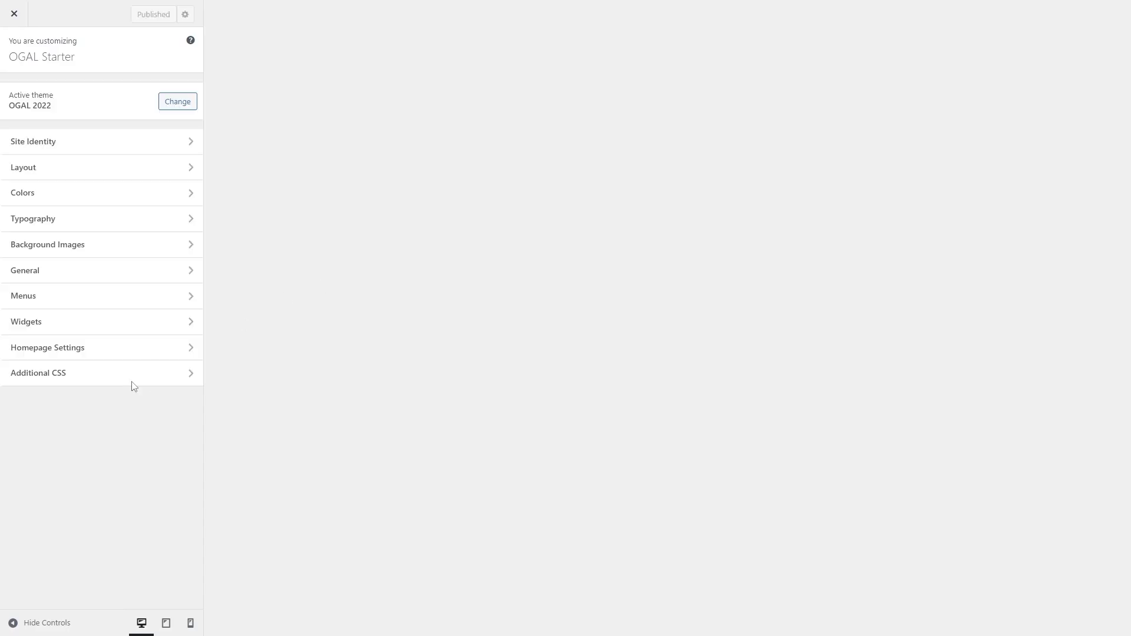
In Additional CSS, write a .border-offset rule with 'position: realtive;'
{"action": "left_click", "coordinate": [134, 378]}
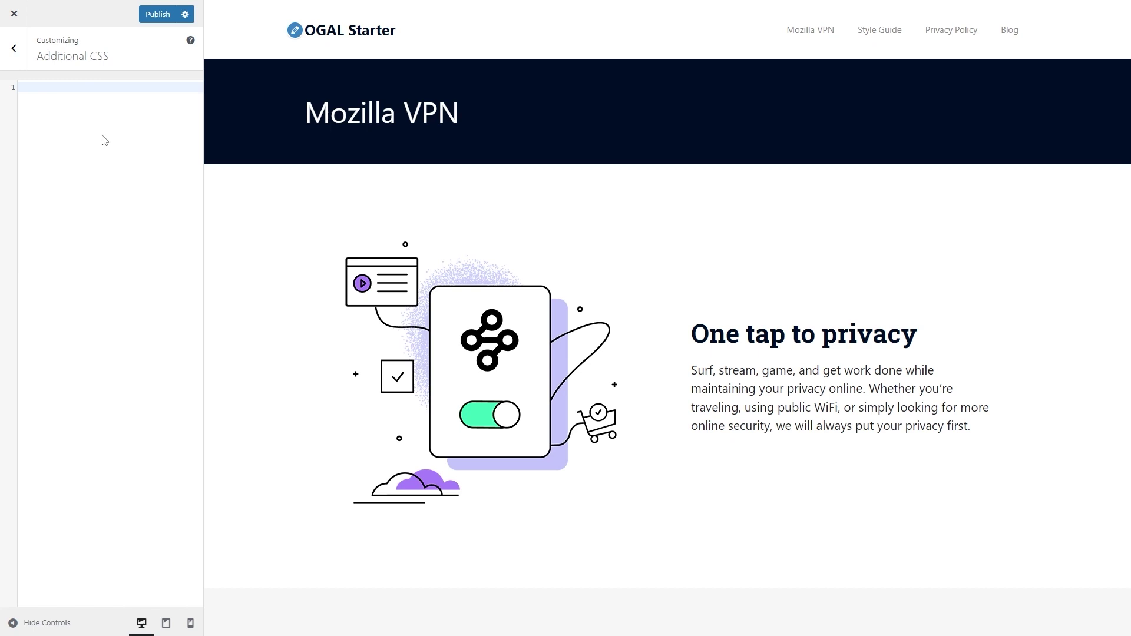
{"action": "type", "text": ".border-offset"}
{"action": "type", "text": "{"}
{"action": "key", "text": "Return"}
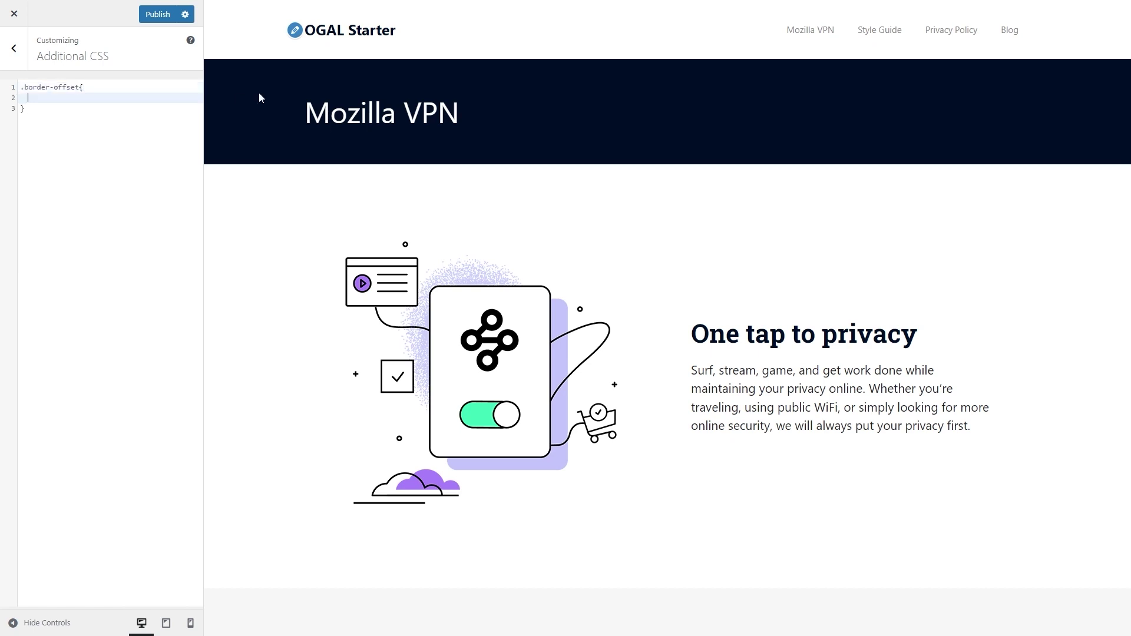
{"action": "type", "text": "position: realtive;"}
{"action": "left_click", "coordinate": [100, 109]}
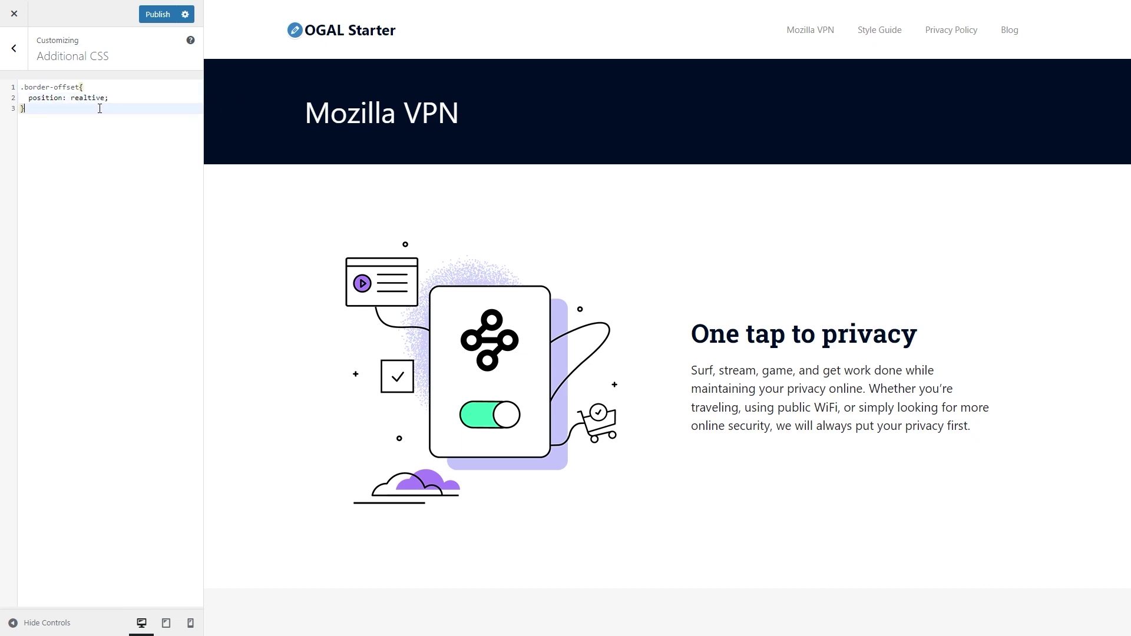
{"action": "key", "text": "Return"}
{"action": "key", "text": "Return"}
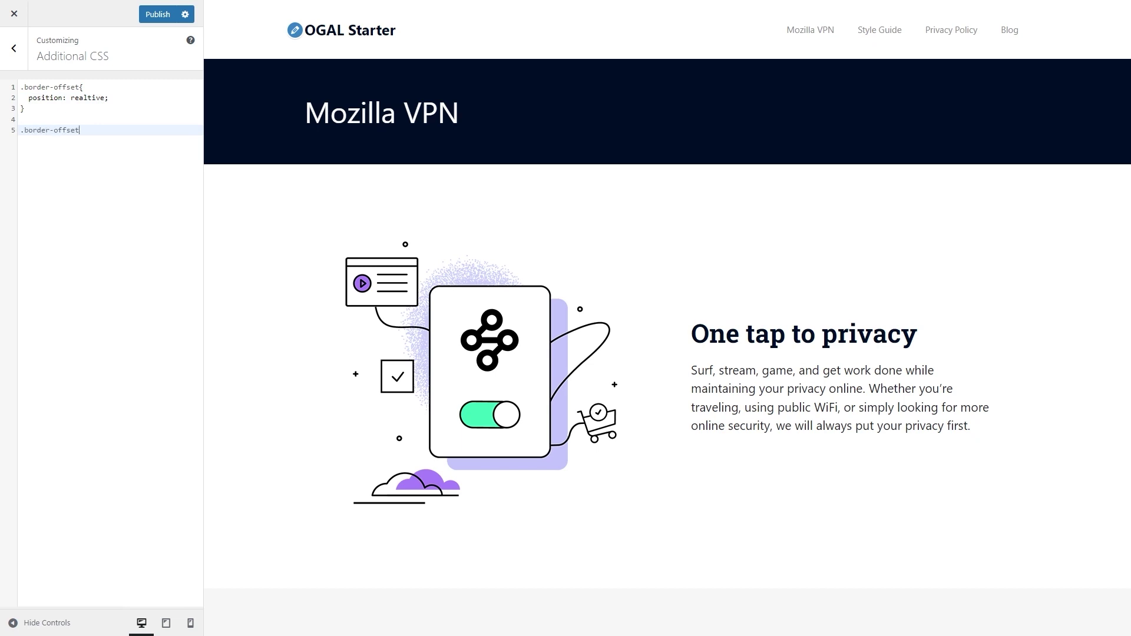
Start a .border-offset:before rule with empty content, absolute position, 100% width and height
{"action": "type", "text": ".border-offset:before"}
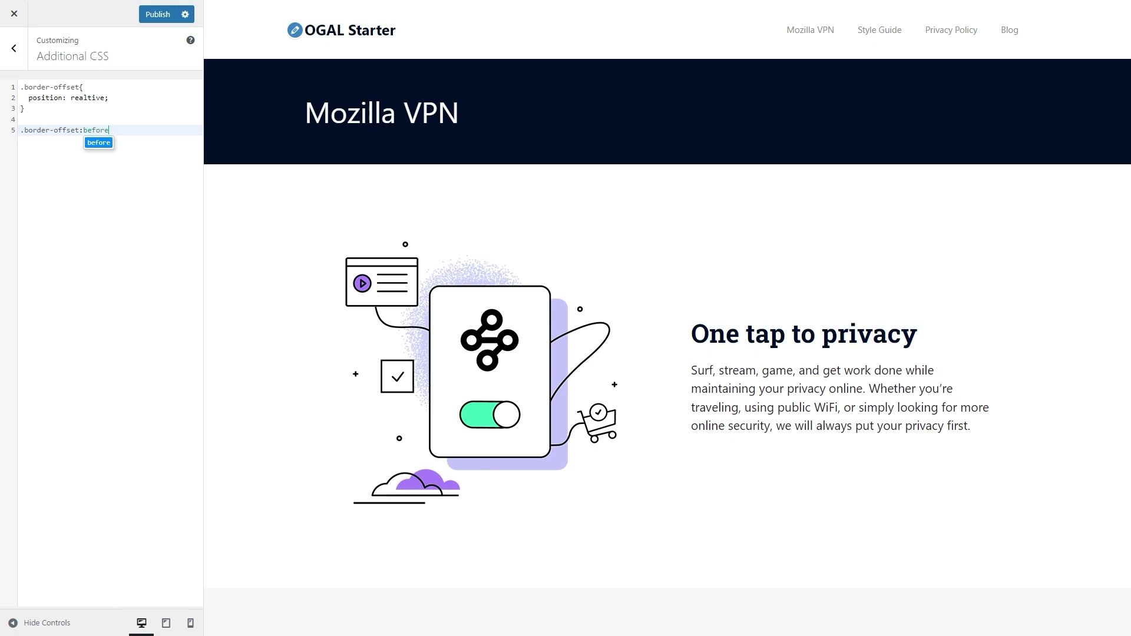
{"action": "type", "text": "{"}
{"action": "key", "text": "Return"}
{"action": "type", "text": "conten"}
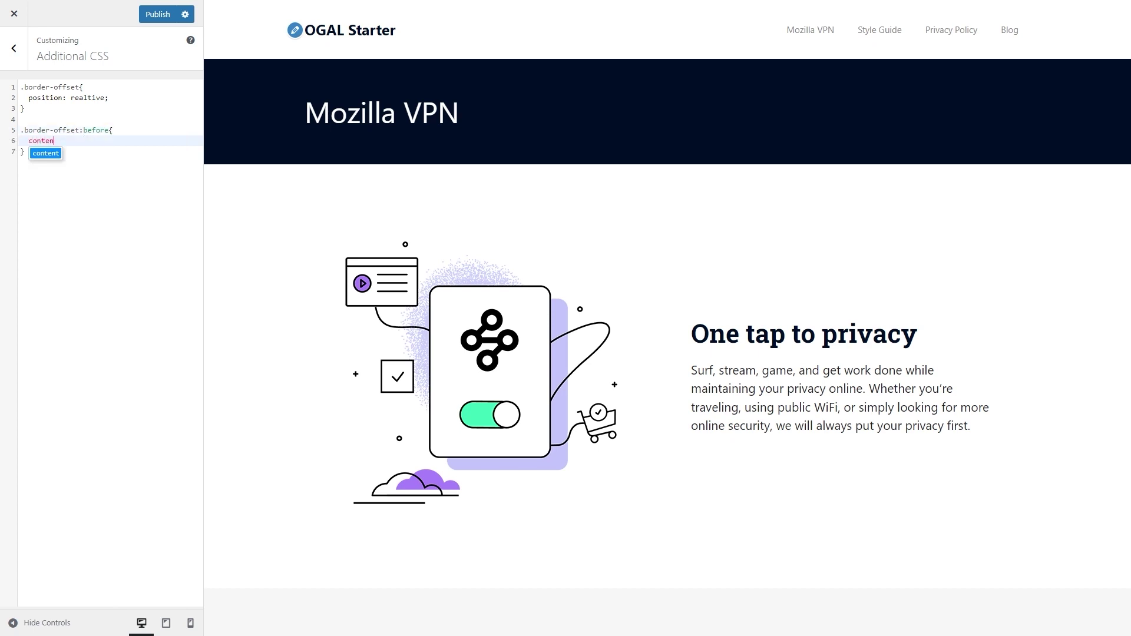
{"action": "type", "text": "t:'';"}
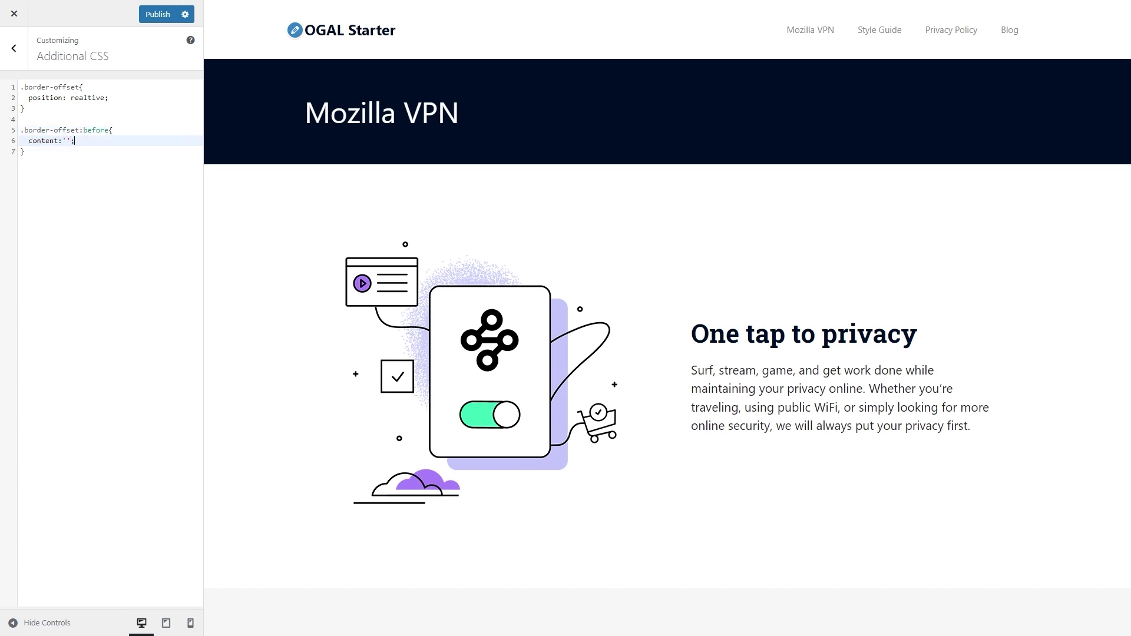
{"action": "key", "text": "Return"}
{"action": "type", "text": "position: "}
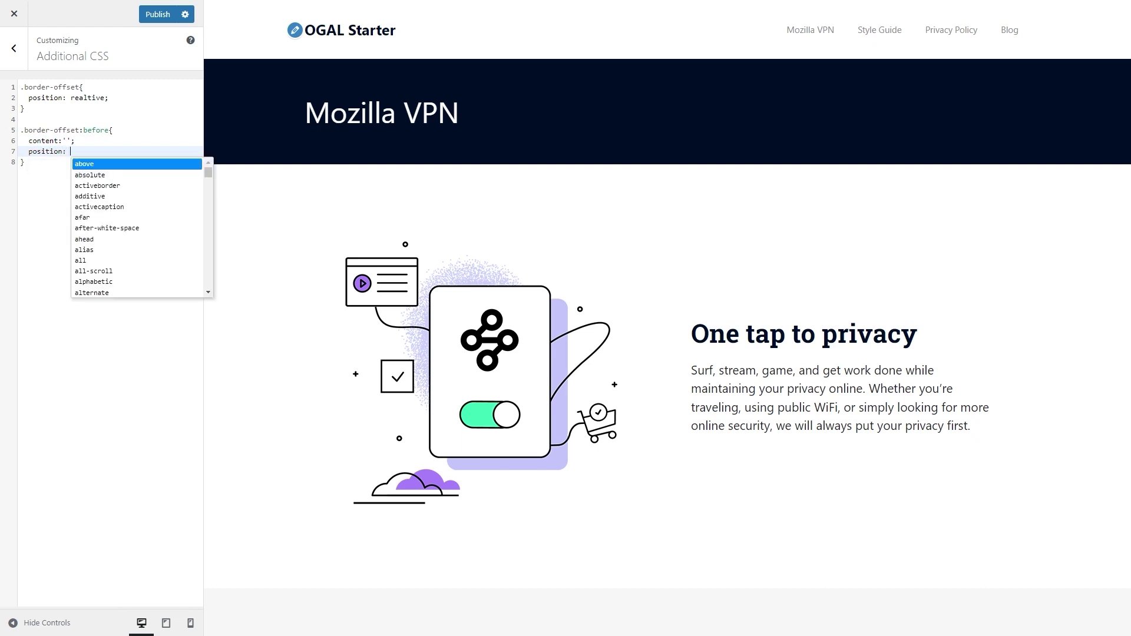
{"action": "type", "text": "absolute;"}
{"action": "key", "text": "Return"}
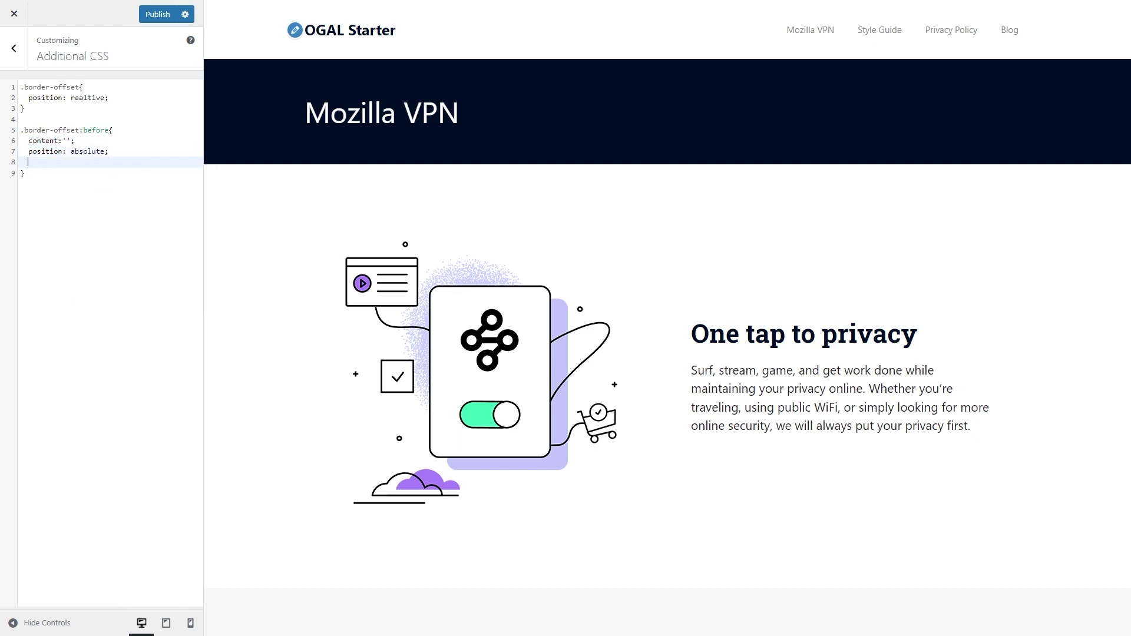
{"action": "type", "text": "width: 100%;"}
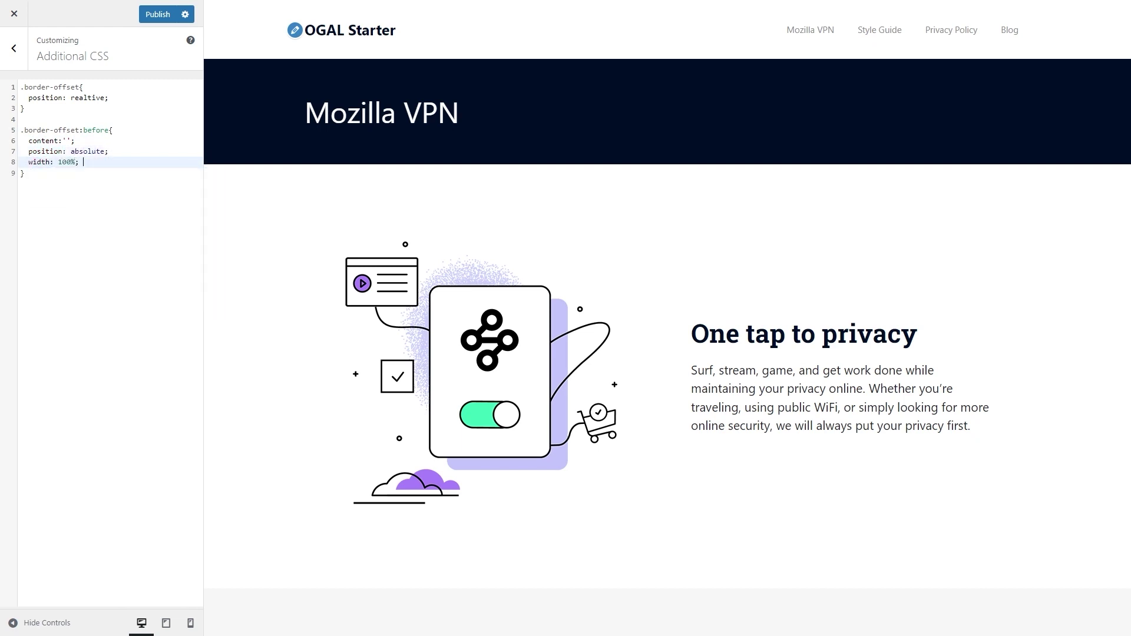
{"action": "key", "text": "Return"}
{"action": "type", "text": "height: 100%;"}
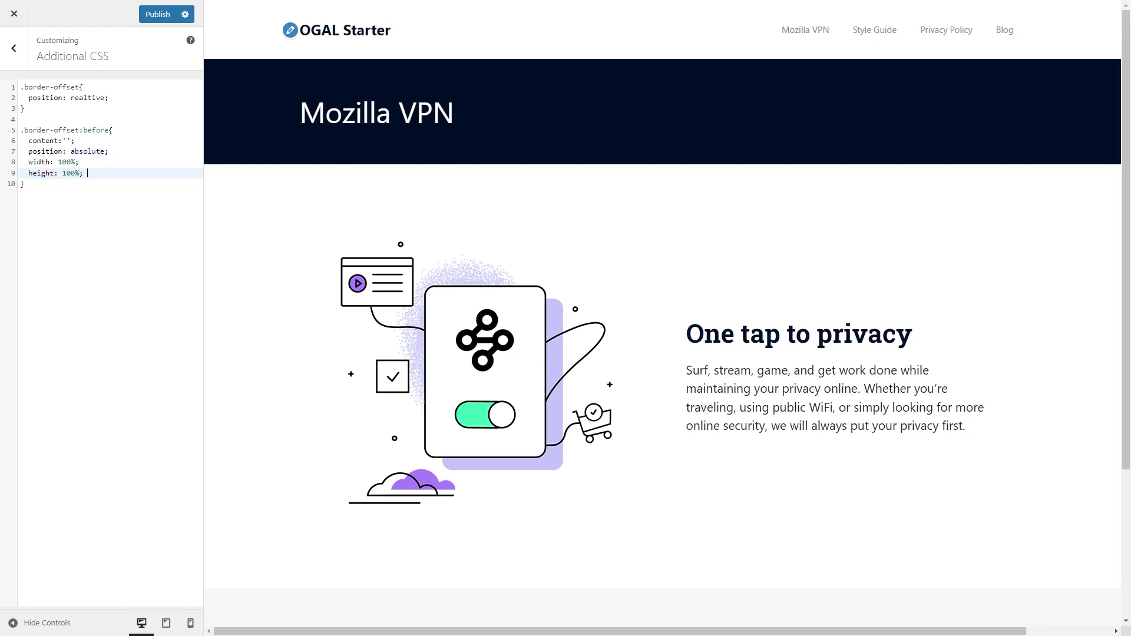
Add top and left offsets of 2em and a neutral-lightest background colour to the :before rule
{"action": "key", "text": "Return"}
{"action": "type", "text": "top: "}
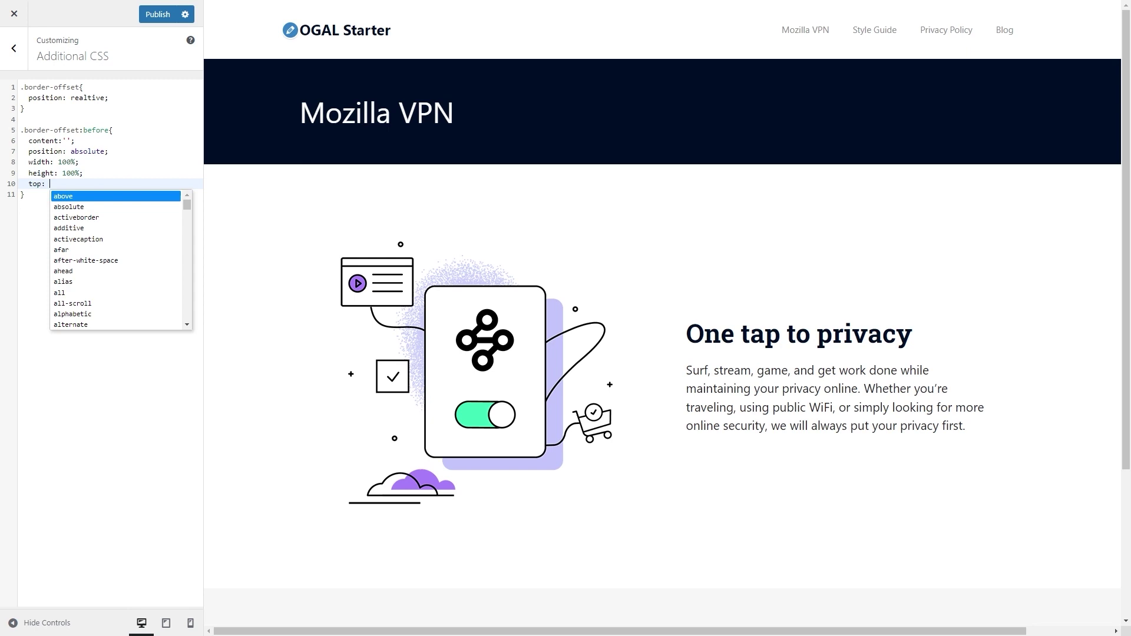
{"action": "type", "text": "2em;"}
{"action": "key", "text": "Return"}
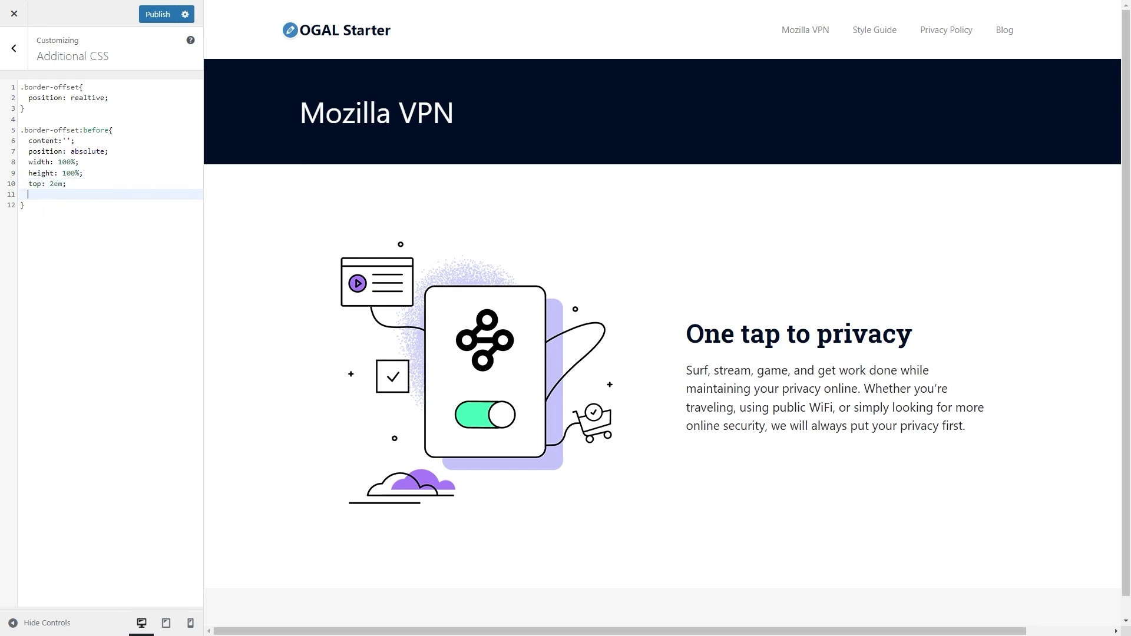
{"action": "type", "text": "left: 2em;"}
{"action": "key", "text": "Return"}
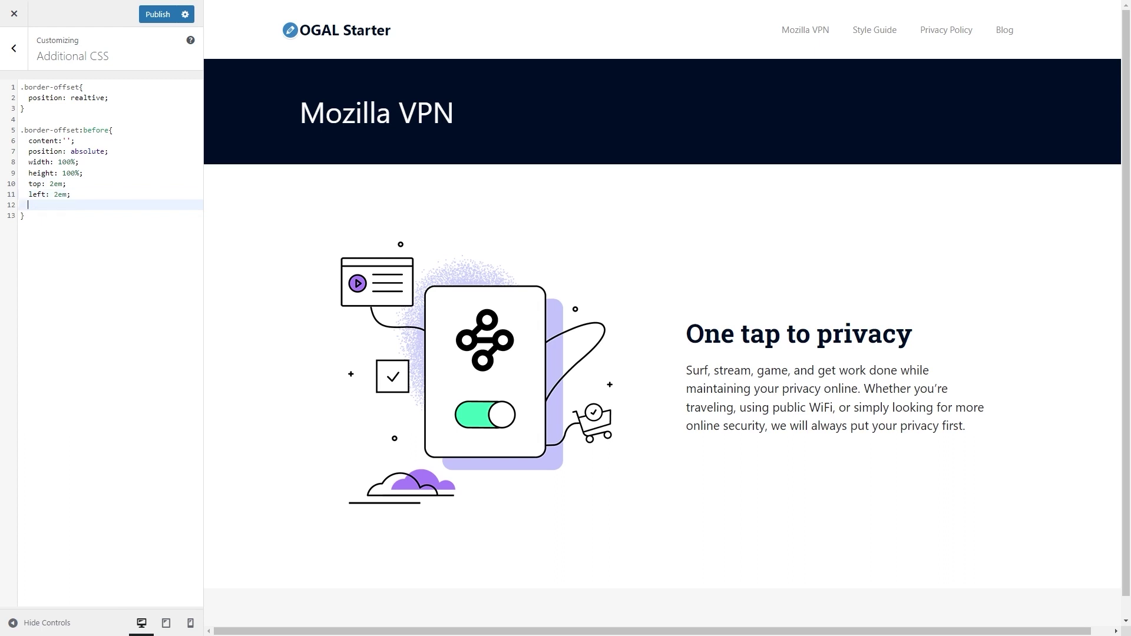
{"action": "type", "text": "background-co"}
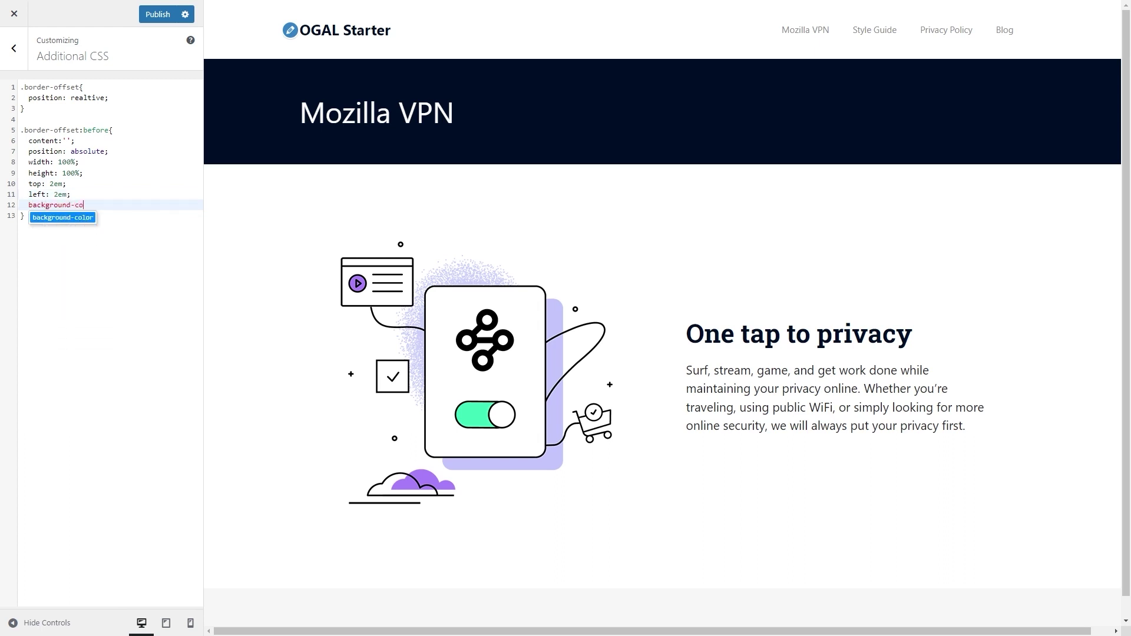
{"action": "type", "text": "lor: var(nei"}
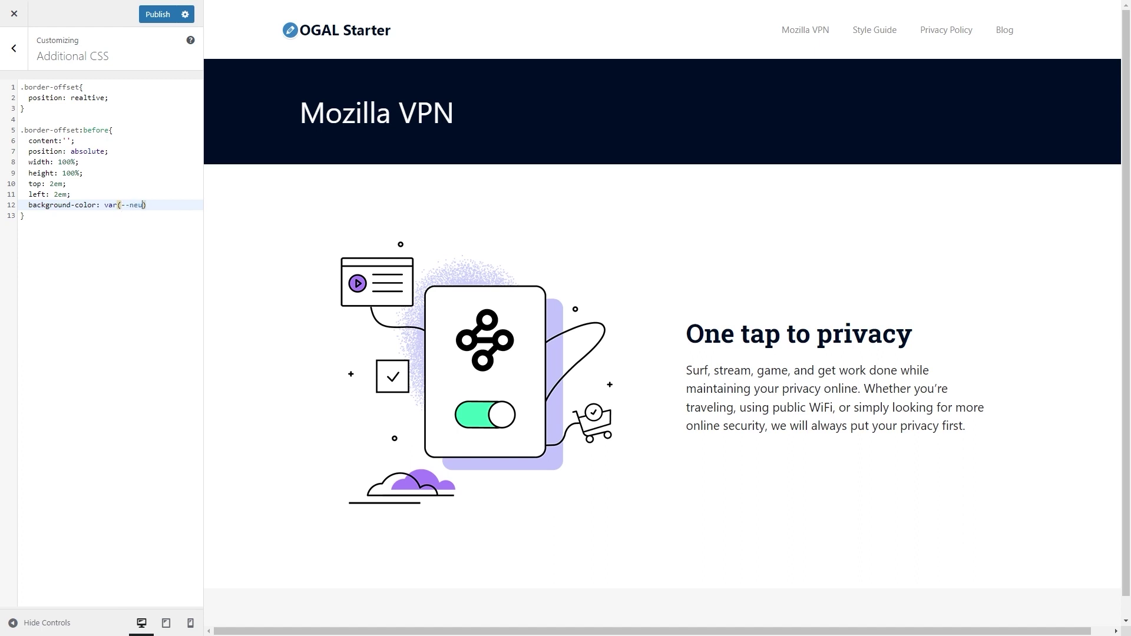
{"action": "type", "text": "l-lightest;"}
{"action": "key", "text": "BackSpace"}
{"action": "type", "text": ";"}
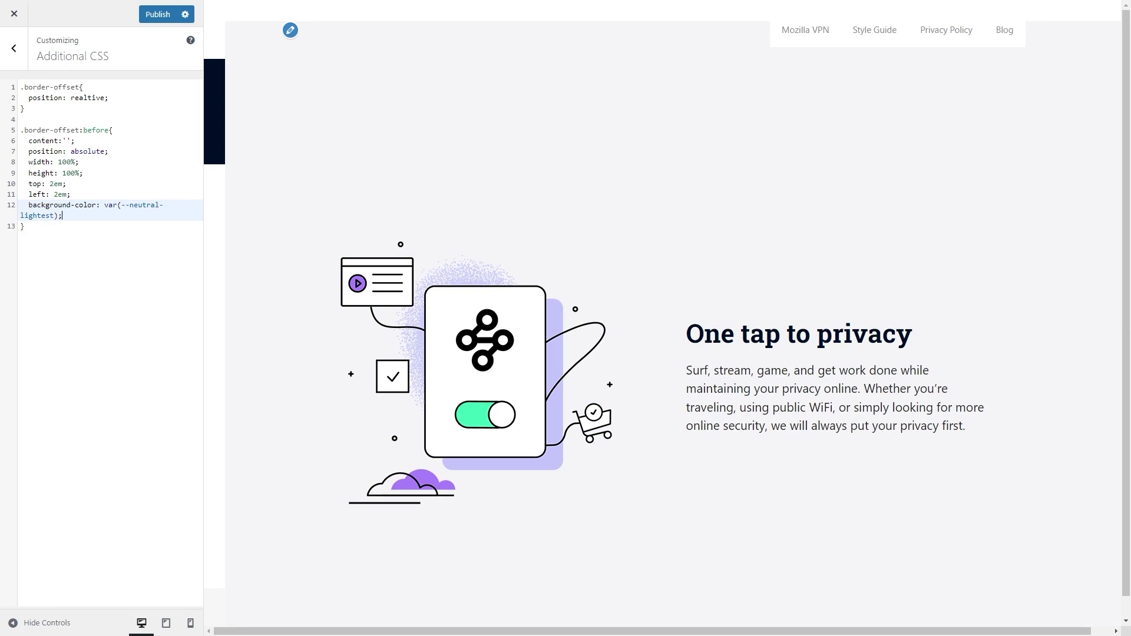
Correct 'realtive' to 'relative' on line 2
{"action": "left_click", "coordinate": [84, 101]}
{"action": "key", "text": "BackSpace"}
{"action": "key", "text": "Right"}
{"action": "type", "text": "a"}
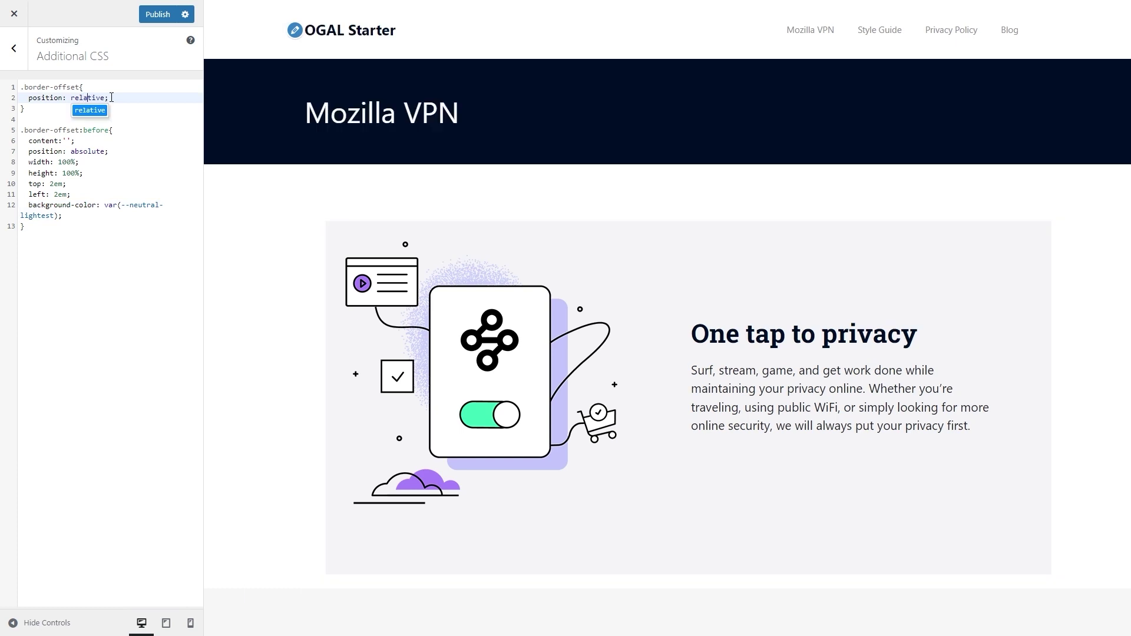
Add a 4px border-radius to the :before rule
{"action": "left_click", "coordinate": [84, 214]}
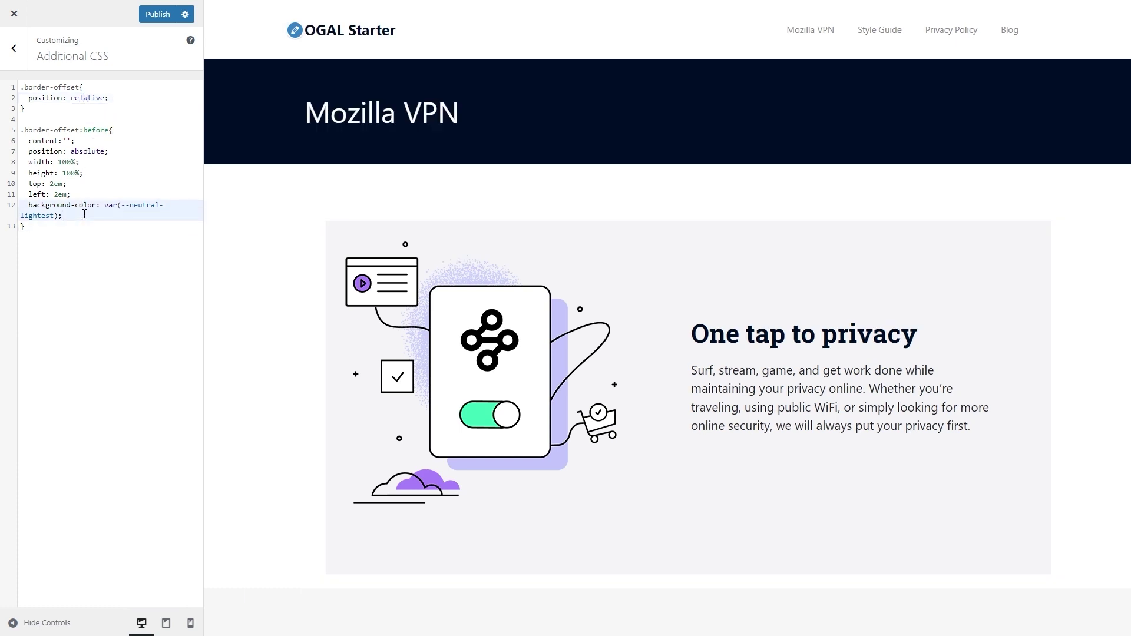
{"action": "key", "text": "Return"}
{"action": "type", "text": "border-radi"}
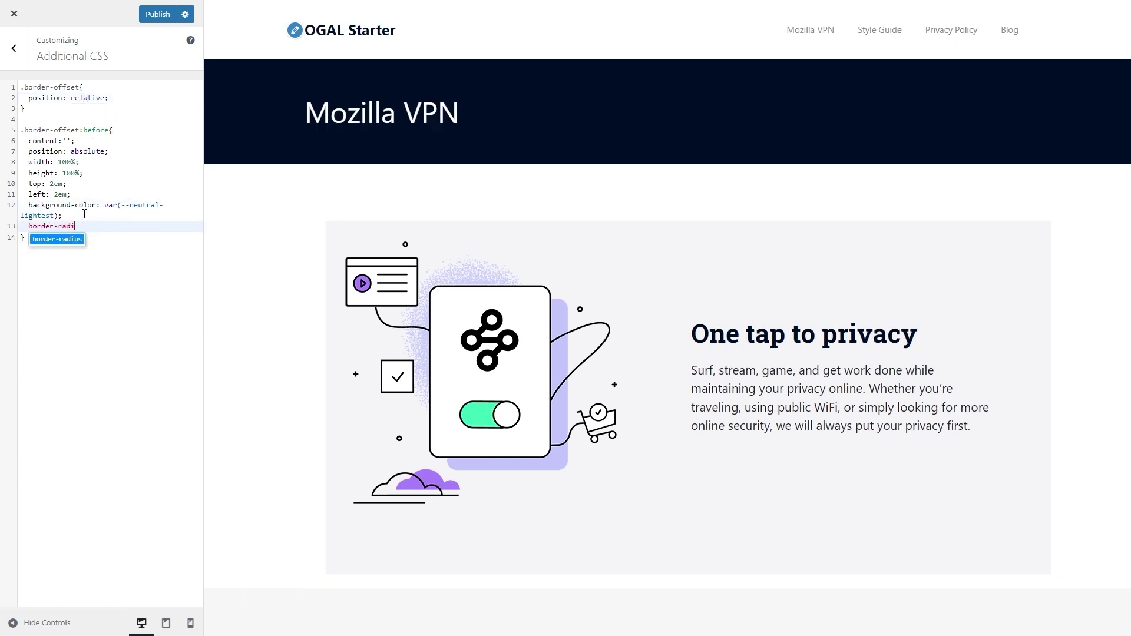
{"action": "key", "text": "Return"}
{"action": "type", "text": ": "}
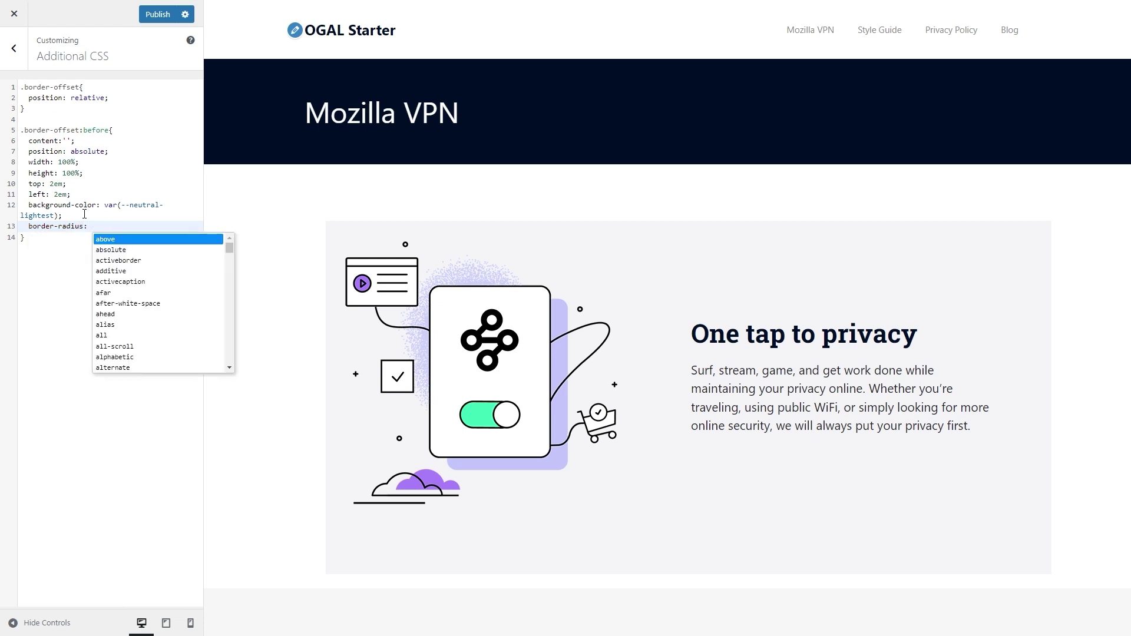
{"action": "type", "text": "4px;"}
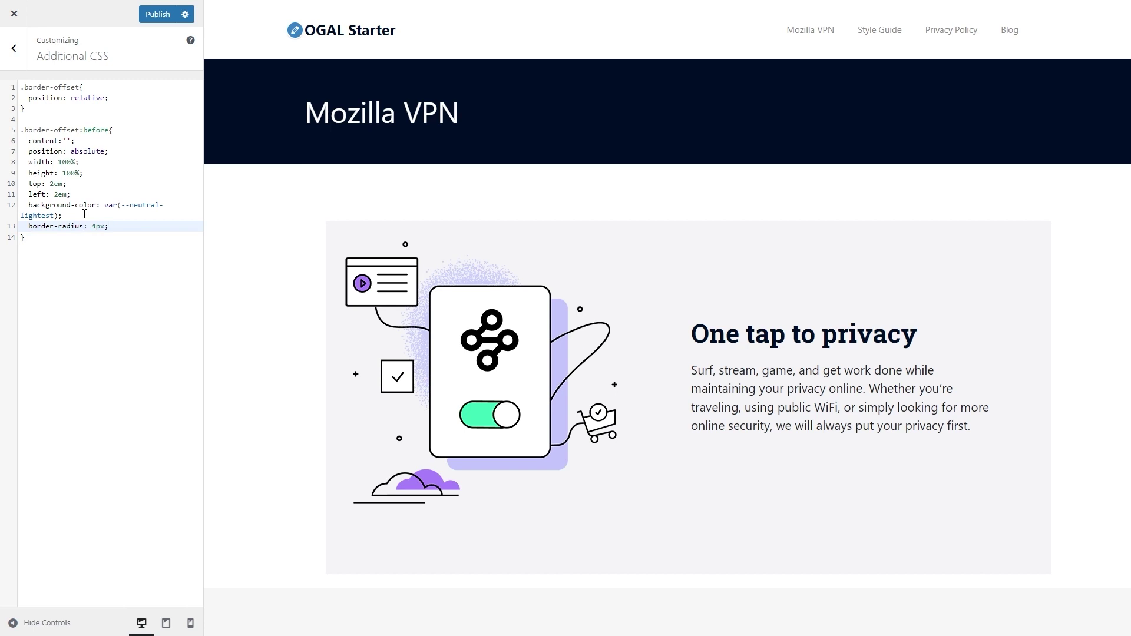
Start a .border-offset:after rule with empty content, absolute position, 100% width and height
{"action": "left_click", "coordinate": [75, 252]}
{"action": "key", "text": "Return"}
{"action": "key", "text": "Return"}
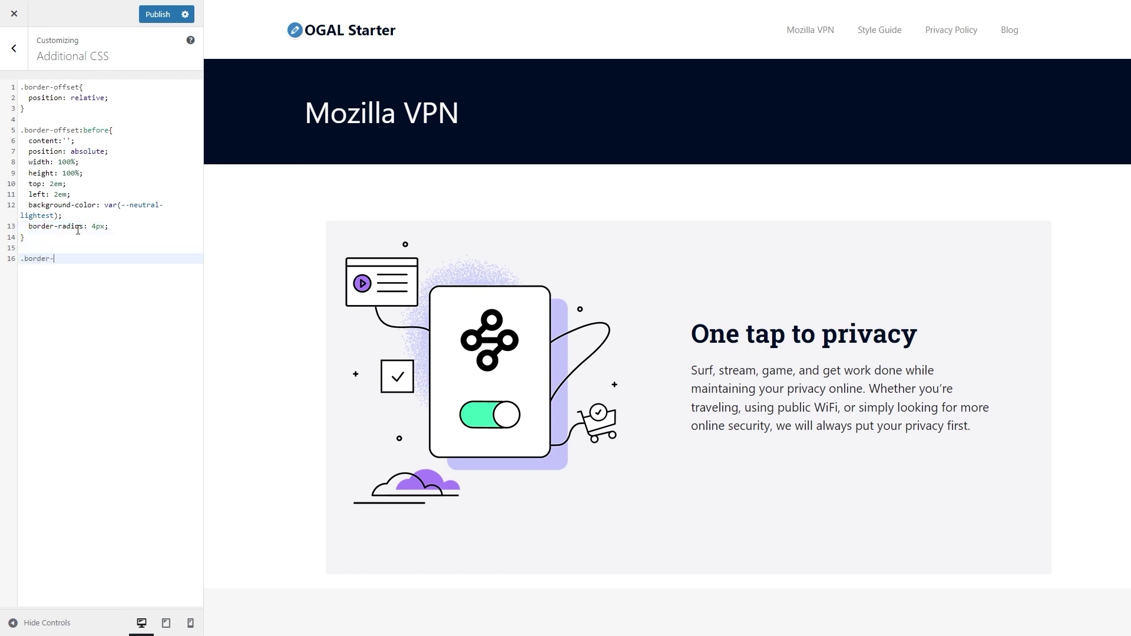
{"action": "type", "text": ".border-offset: af"}
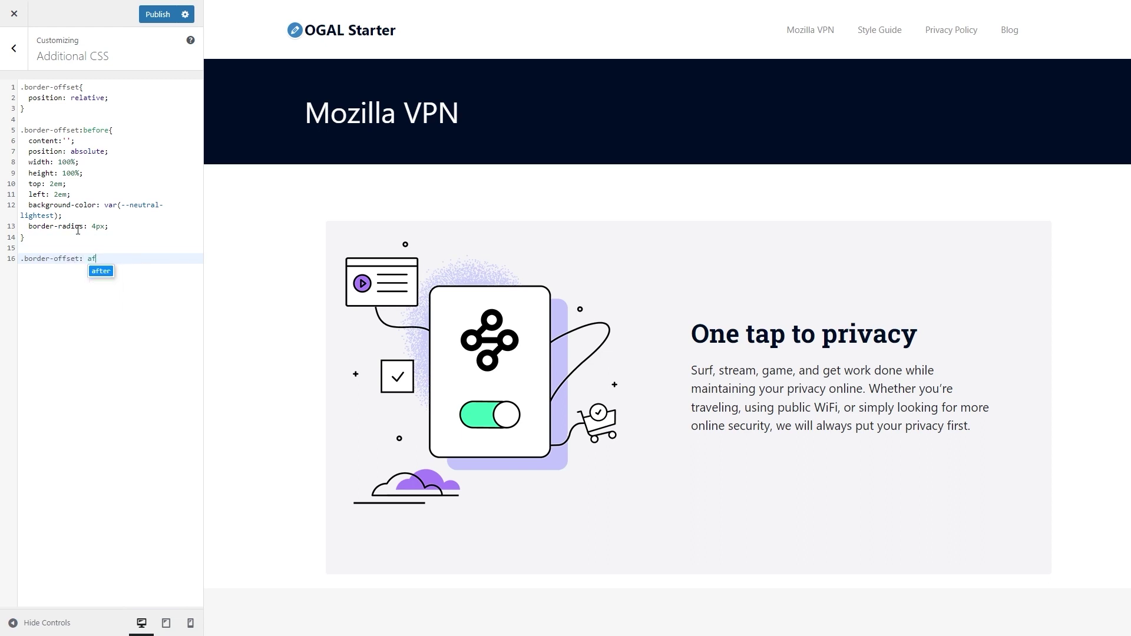
{"action": "type", "text": "er "}
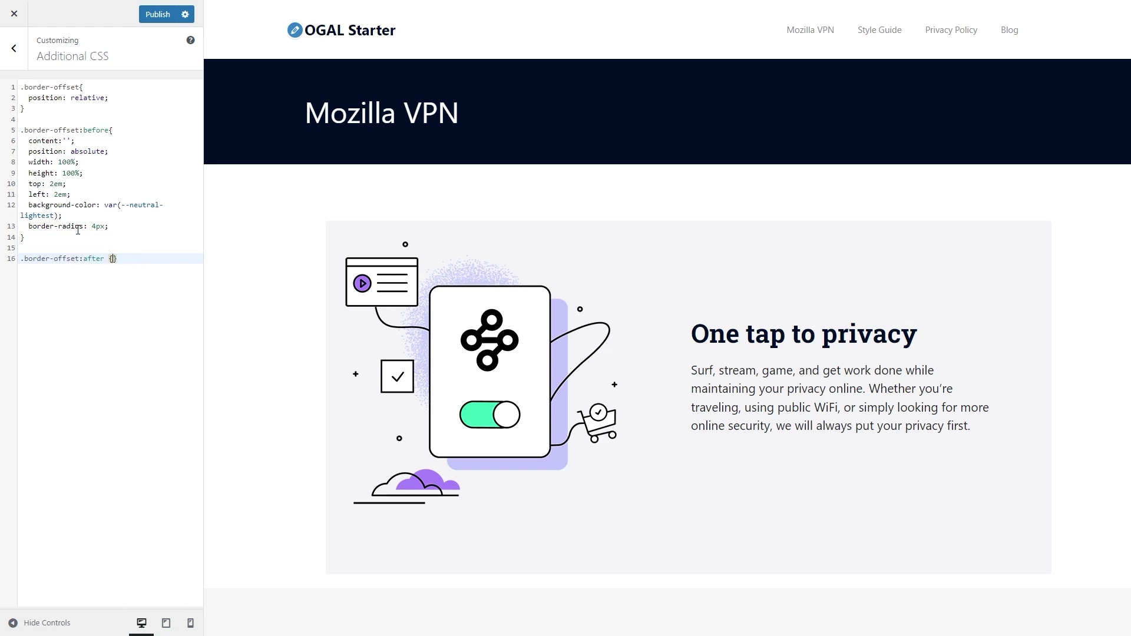
{"action": "type", "text": "{"}
{"action": "key", "text": "Return"}
{"action": "type", "text": "content: '"}
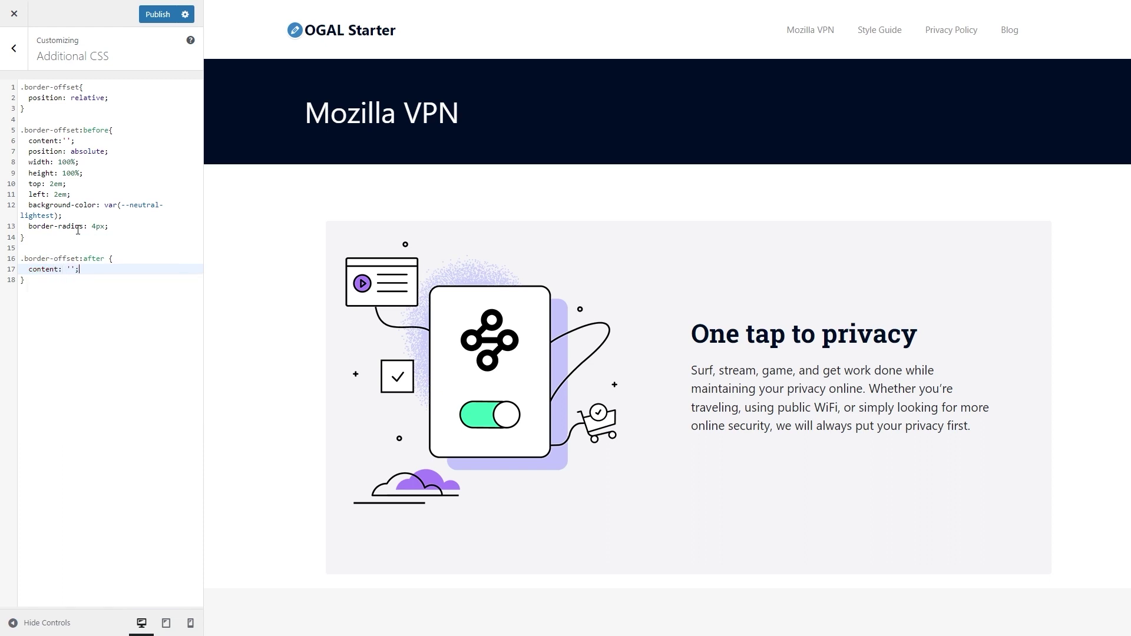
{"action": "type", "text": "';"}
{"action": "key", "text": "Return"}
{"action": "type", "text": "position"}
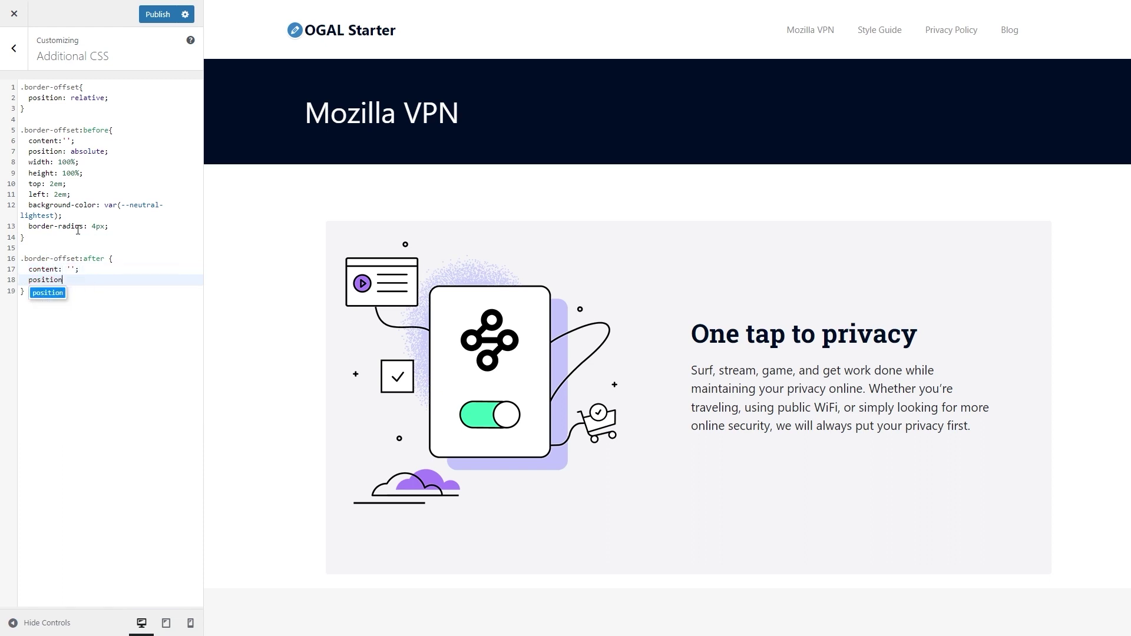
{"action": "type", "text": ": absolute;"}
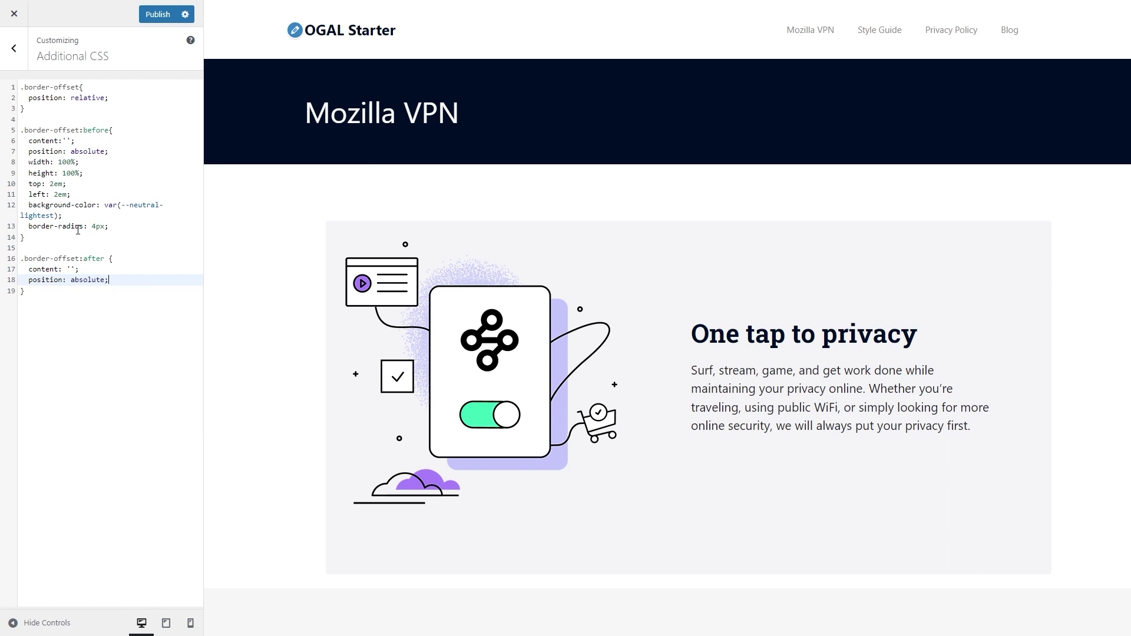
{"action": "key", "text": "Return"}
{"action": "type", "text": "width"}
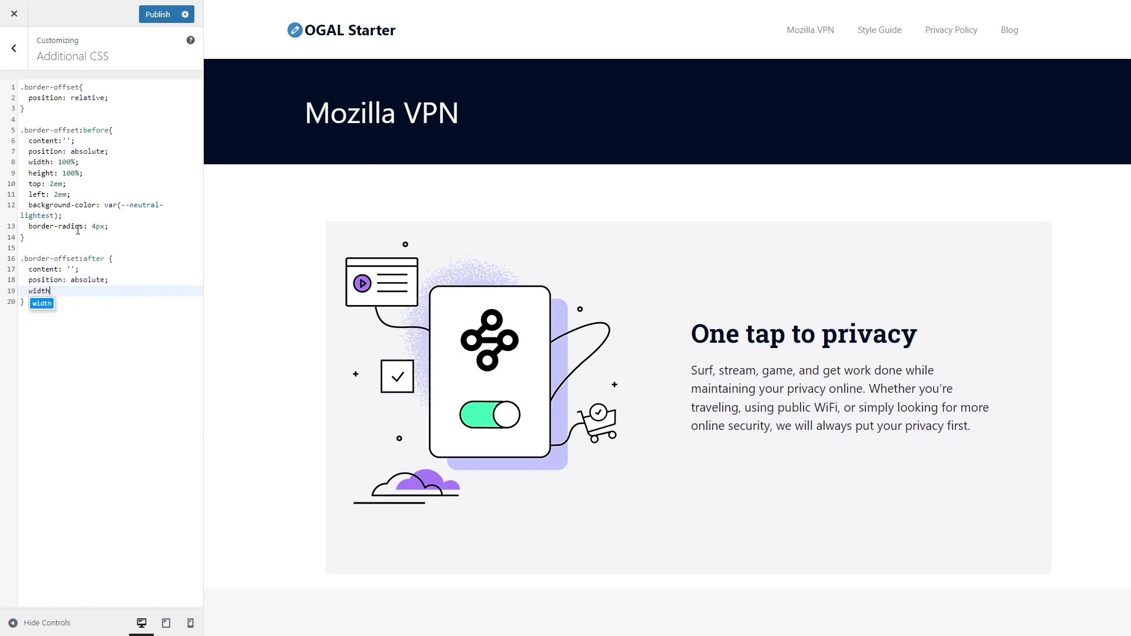
{"action": "type", "text": ": 100%;"}
{"action": "key", "text": "Return"}
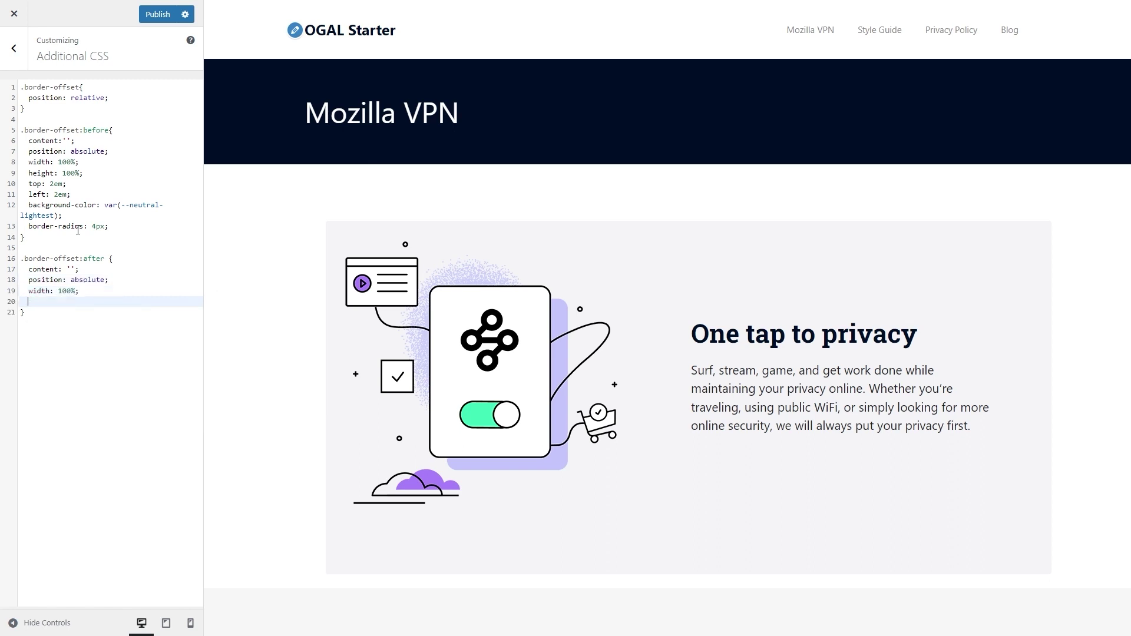
{"action": "type", "text": "height: 100%;"}
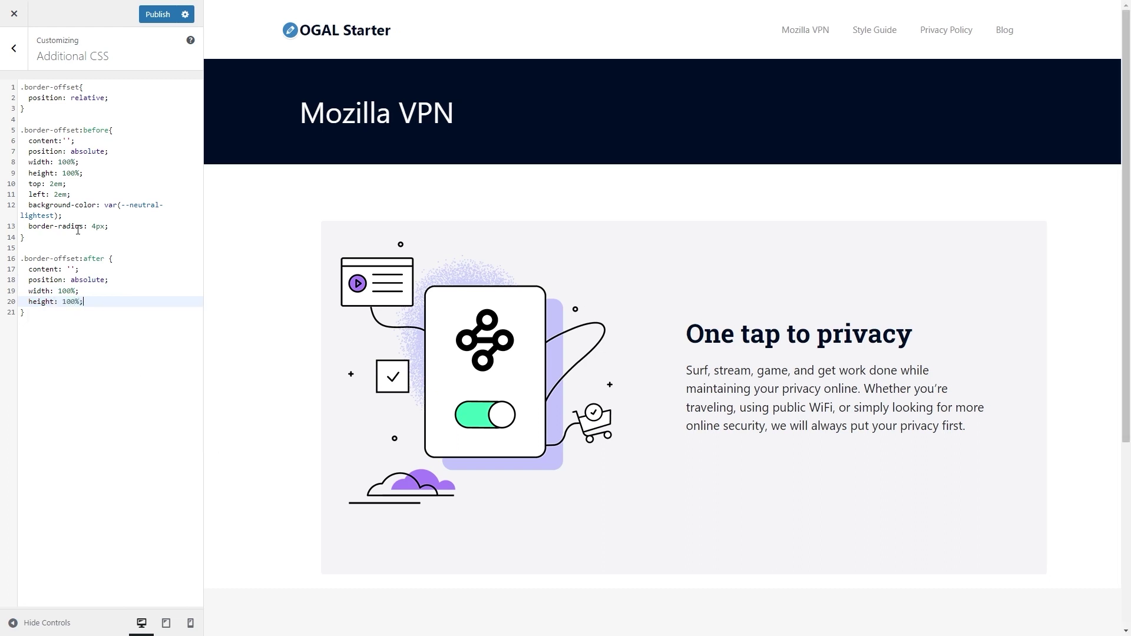
Give the :after rule top/left 0, a 4px solid var(--text) border and 8px radius, then publish
{"action": "key", "text": "Return"}
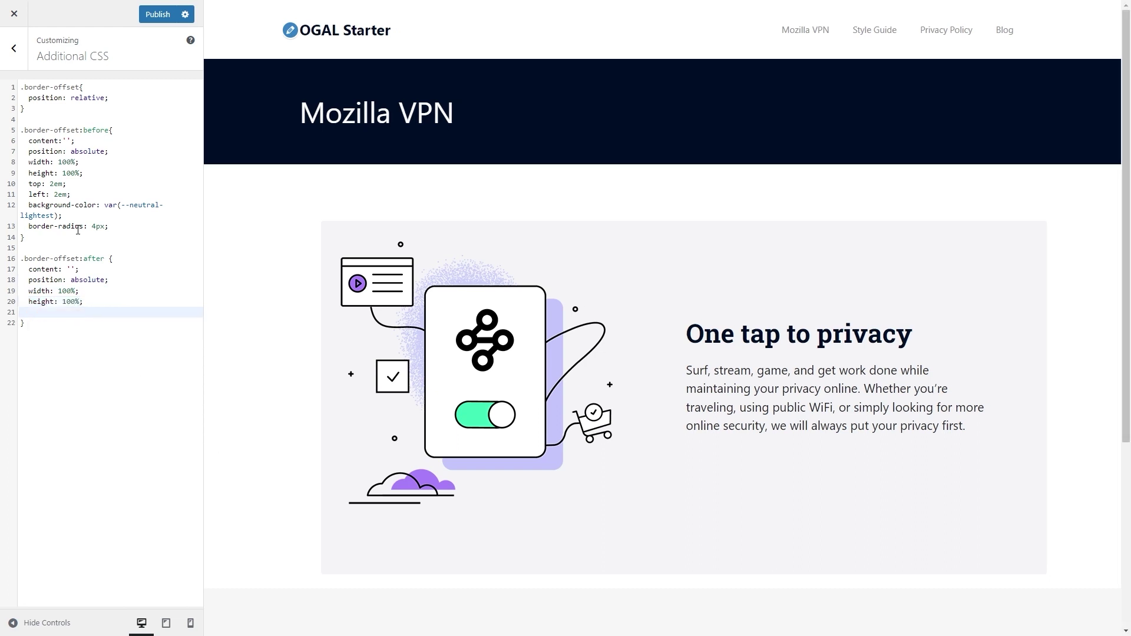
{"action": "type", "text": "top: 0"}
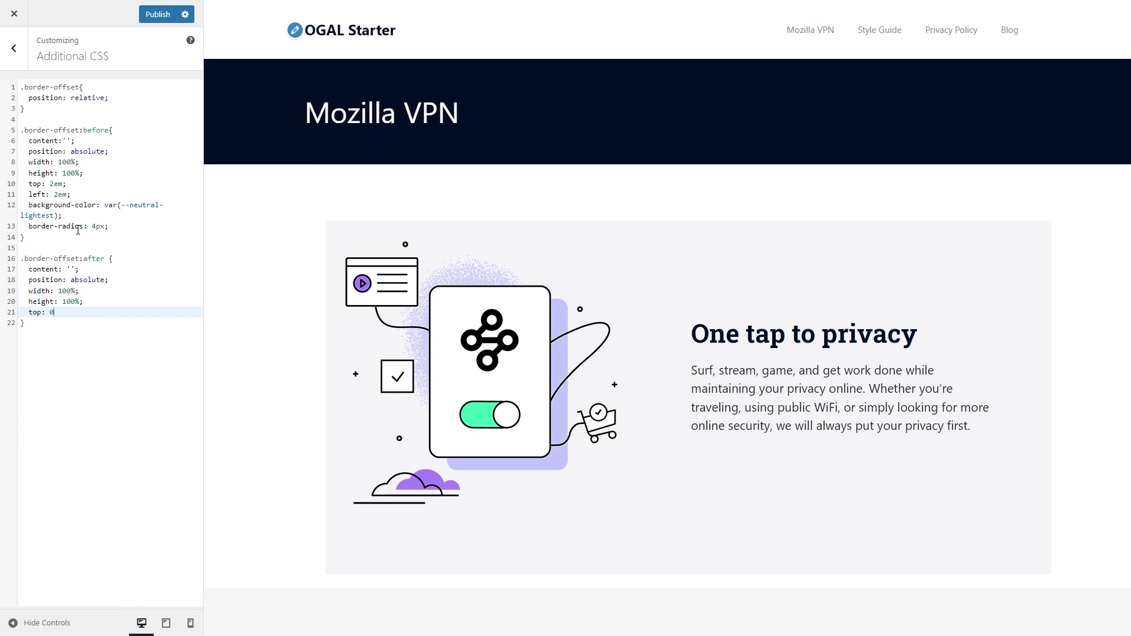
{"action": "type", "text": ";"}
{"action": "key", "text": "Return"}
{"action": "type", "text": "lef"}
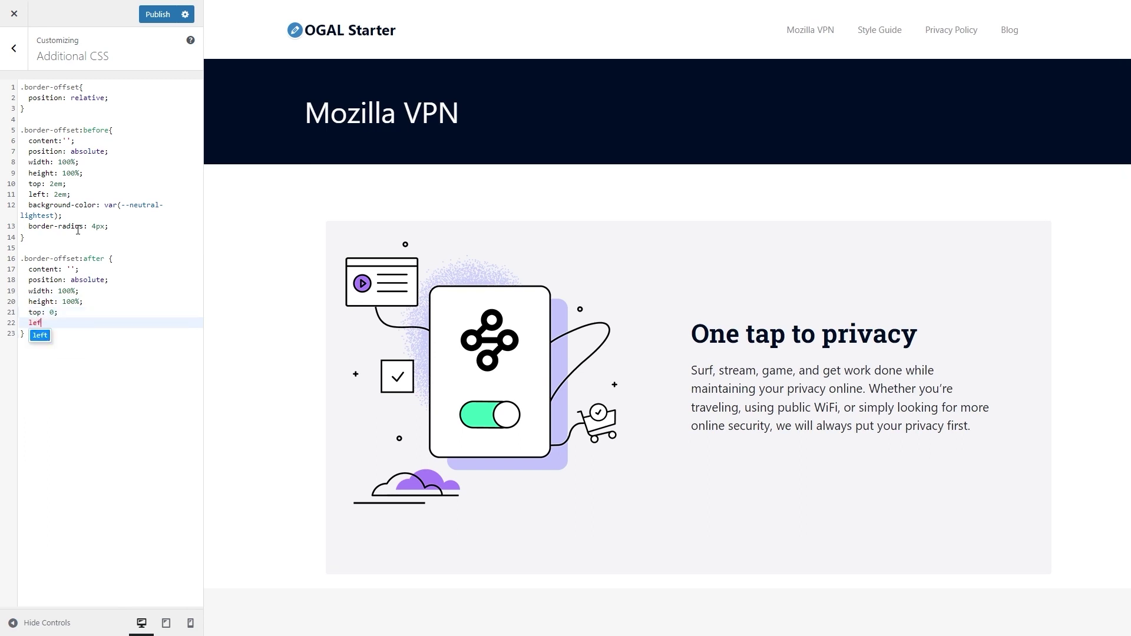
{"action": "type", "text": "t: 0;"}
{"action": "key", "text": "Return"}
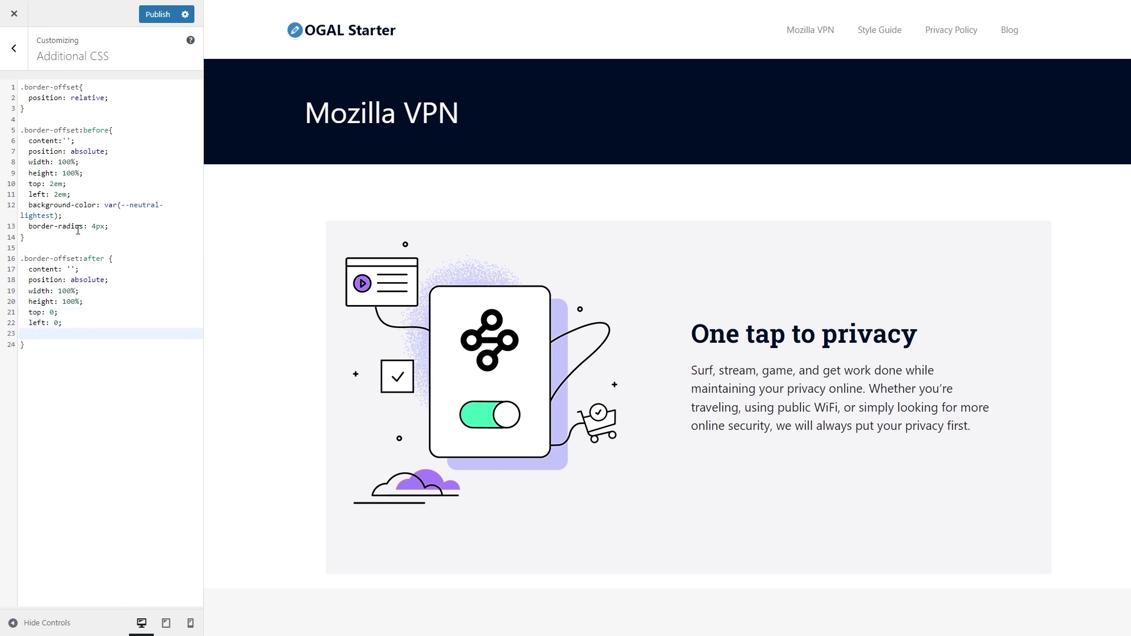
{"action": "type", "text": "border: 4px solid ("}
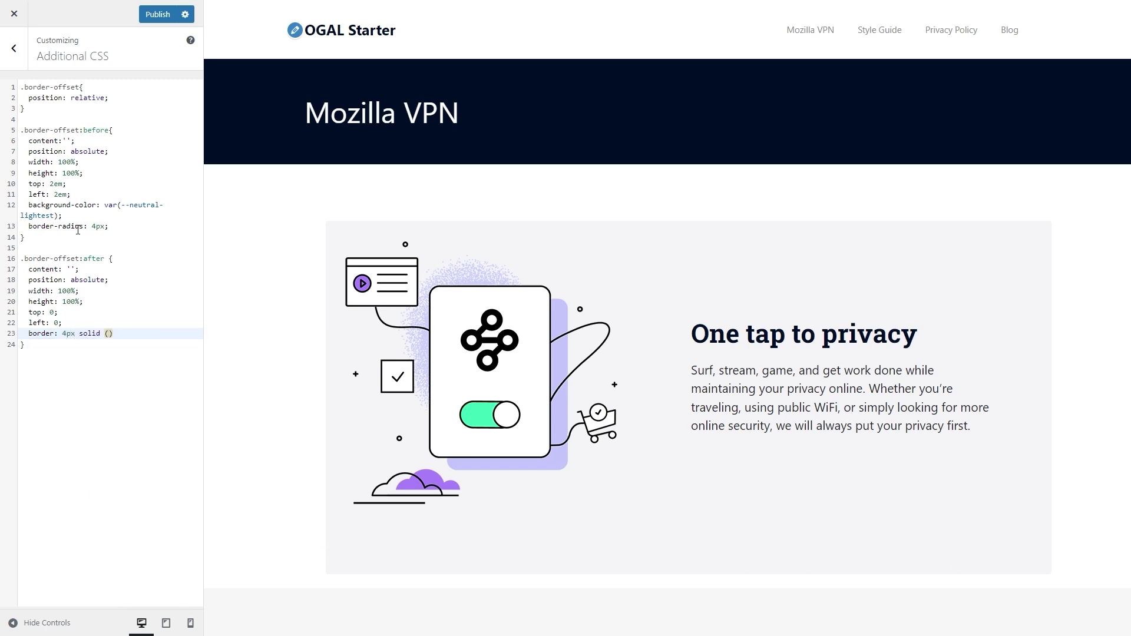
{"action": "key", "text": "BackSpace"}
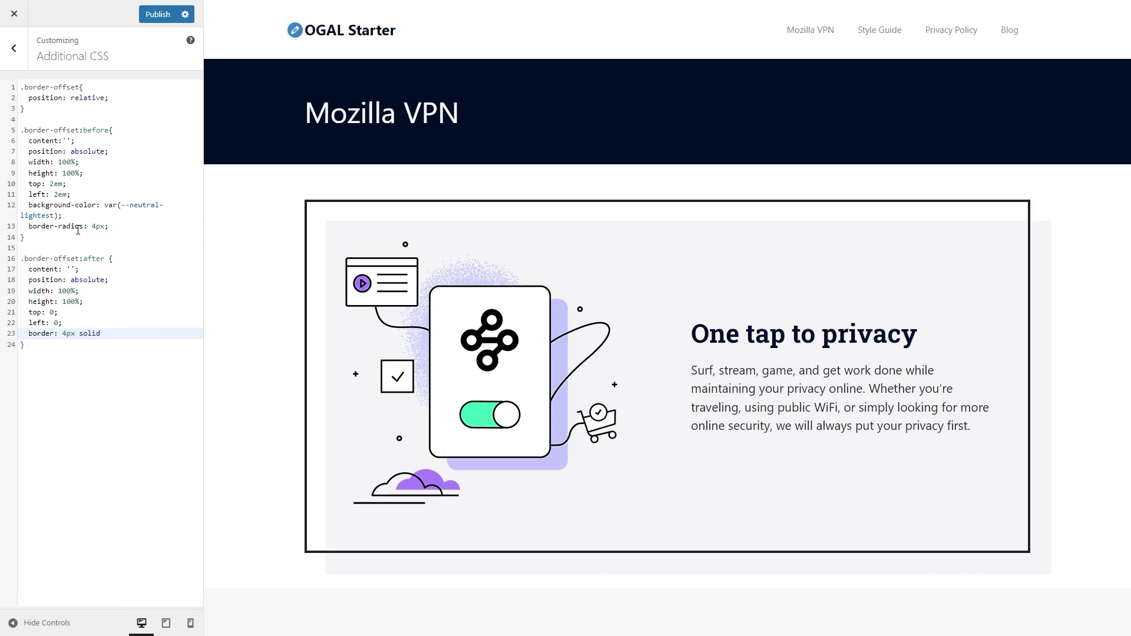
{"action": "type", "text": "var(--text"}
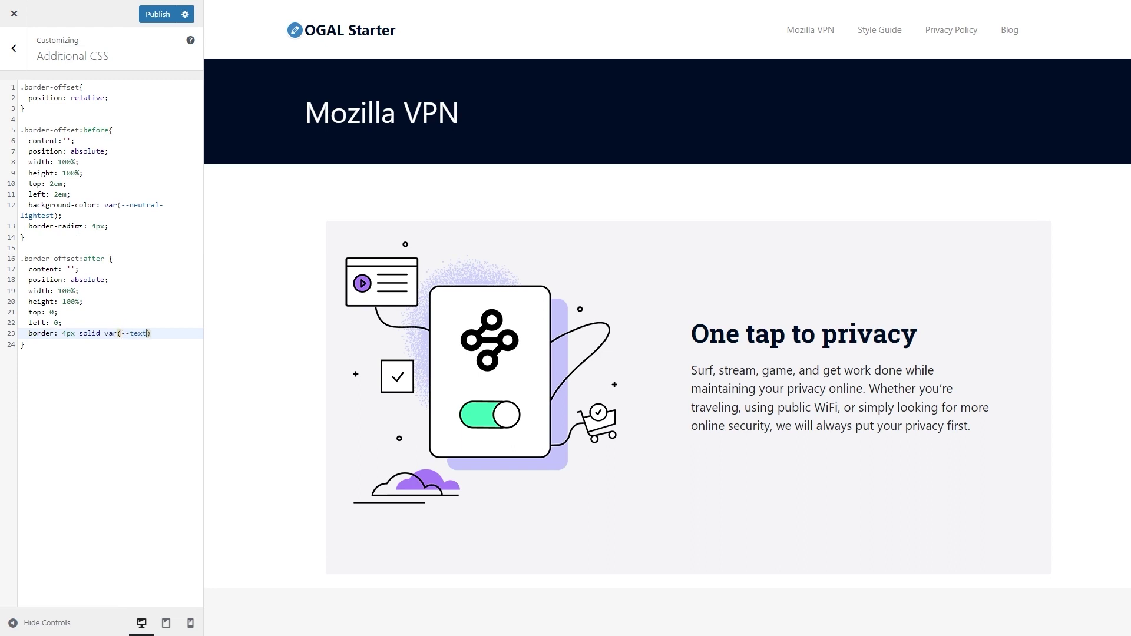
{"action": "type", "text": ")"}
{"action": "key", "text": "Return"}
{"action": "type", "text": "border-radi"}
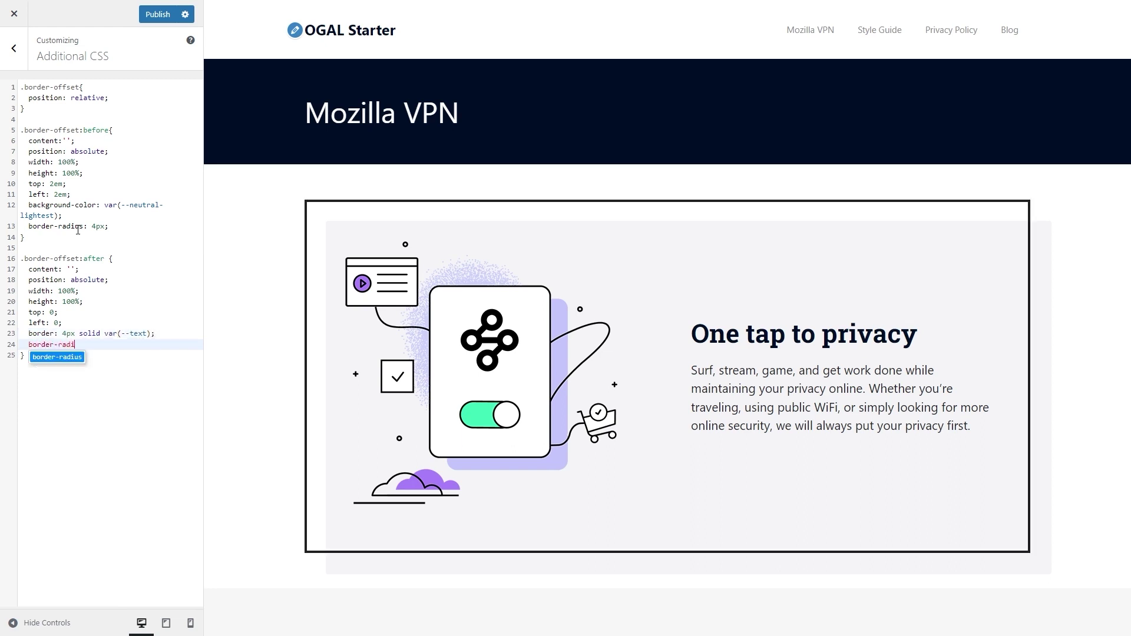
{"action": "key", "text": "Return"}
{"action": "type", "text": ": "}
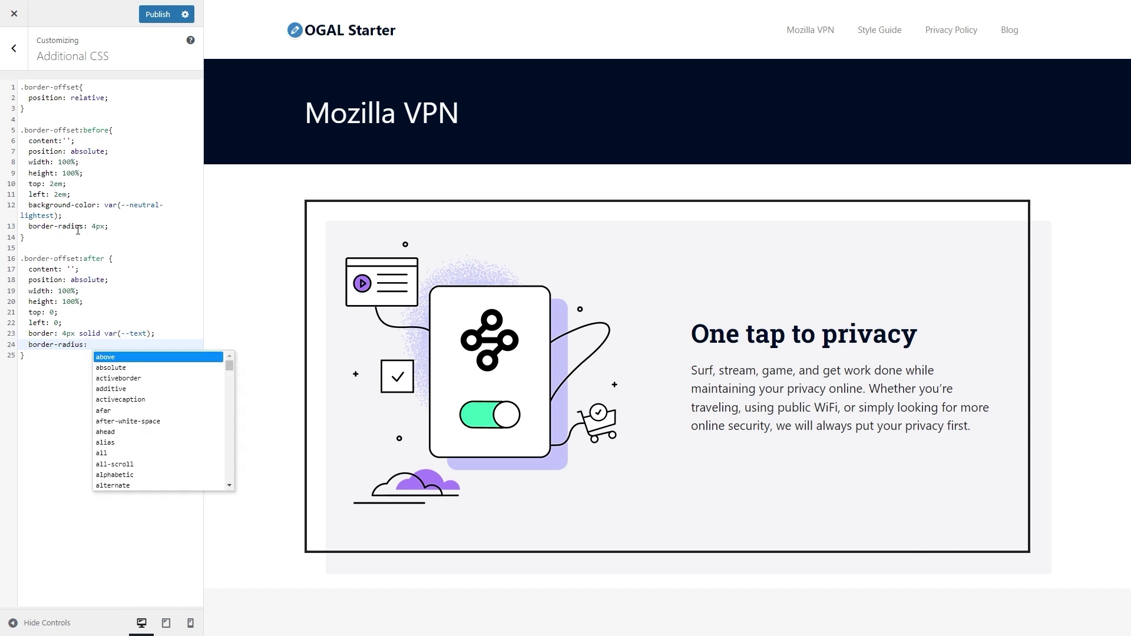
{"action": "type", "text": "8px;"}
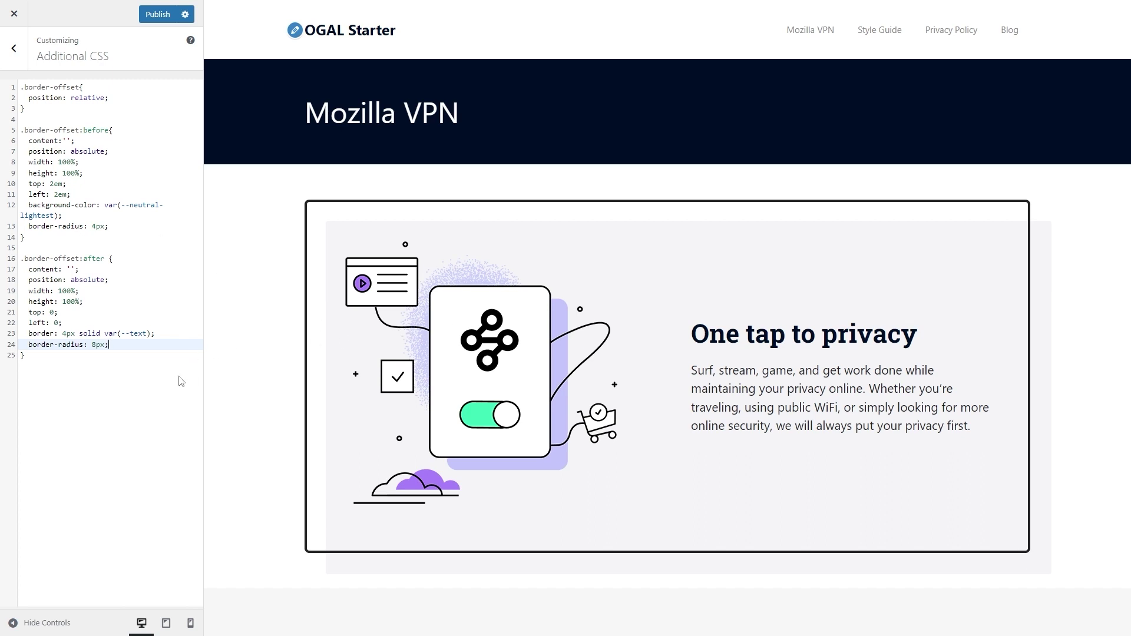
{"action": "left_click", "coordinate": [151, 368]}
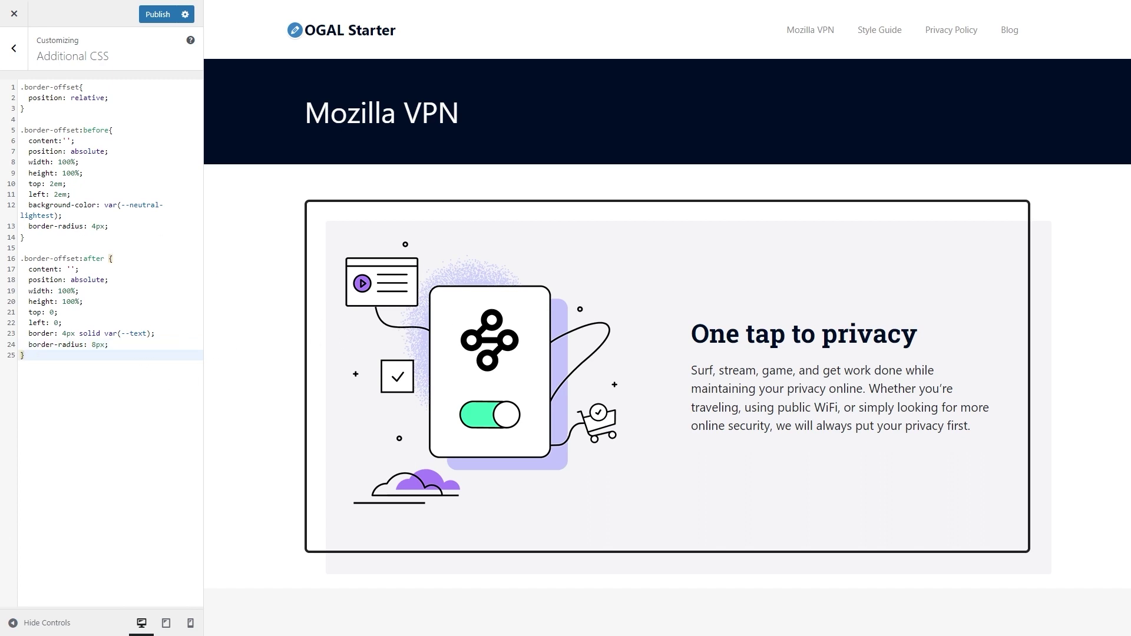
{"action": "left_click", "coordinate": [157, 14]}
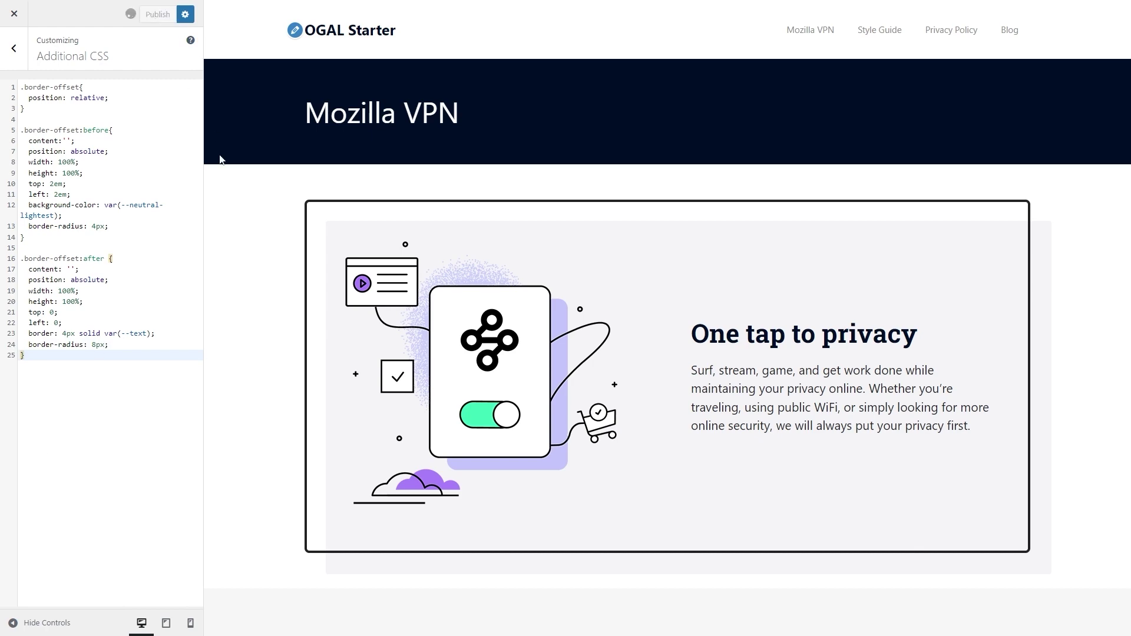
Leave the Mozilla VPN page editor for the admin to add a new code snippet
{"action": "mouse_move", "coordinate": [245, 4]}
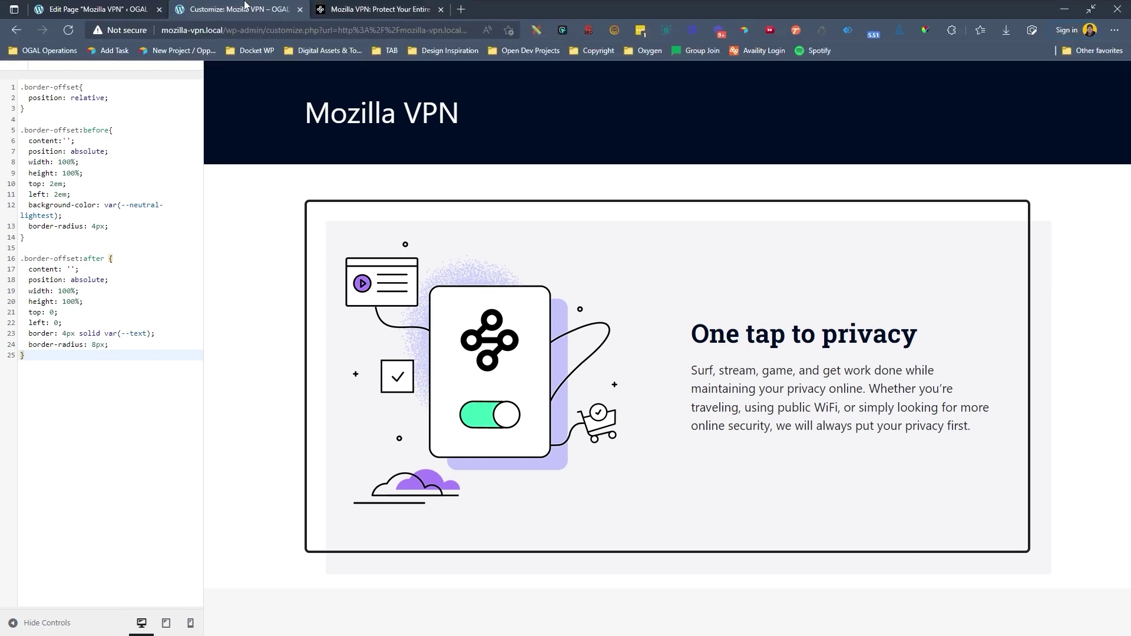
{"action": "left_click", "coordinate": [69, 4]}
{"action": "scroll", "coordinate": [323, 300], "scroll_direction": "up", "scroll_amount": 5}
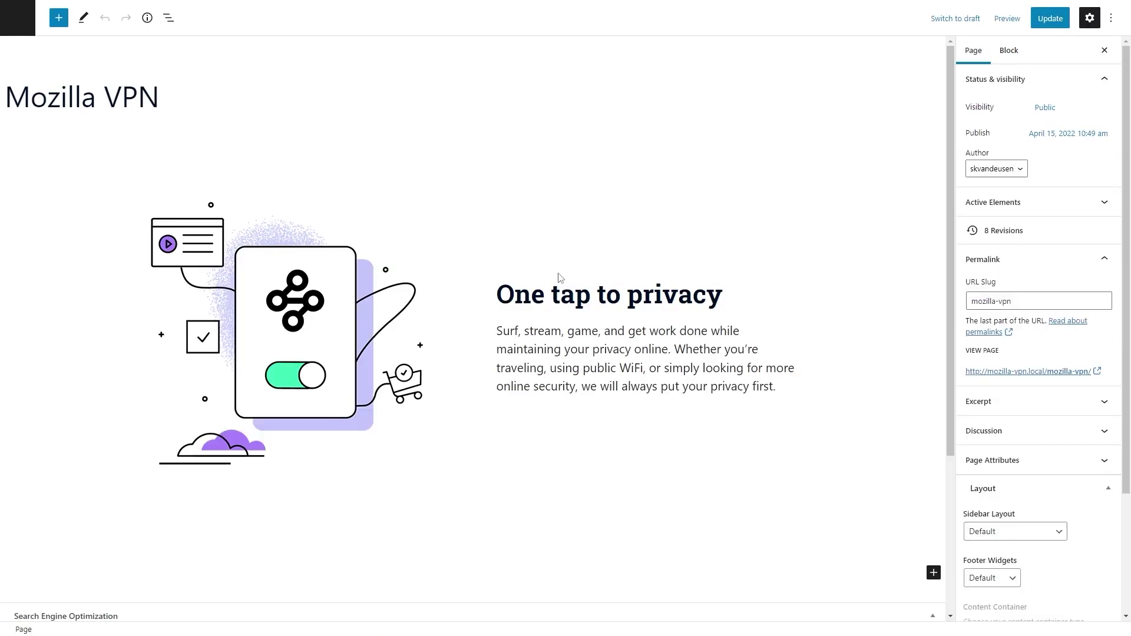
{"action": "left_click", "coordinate": [31, 33]}
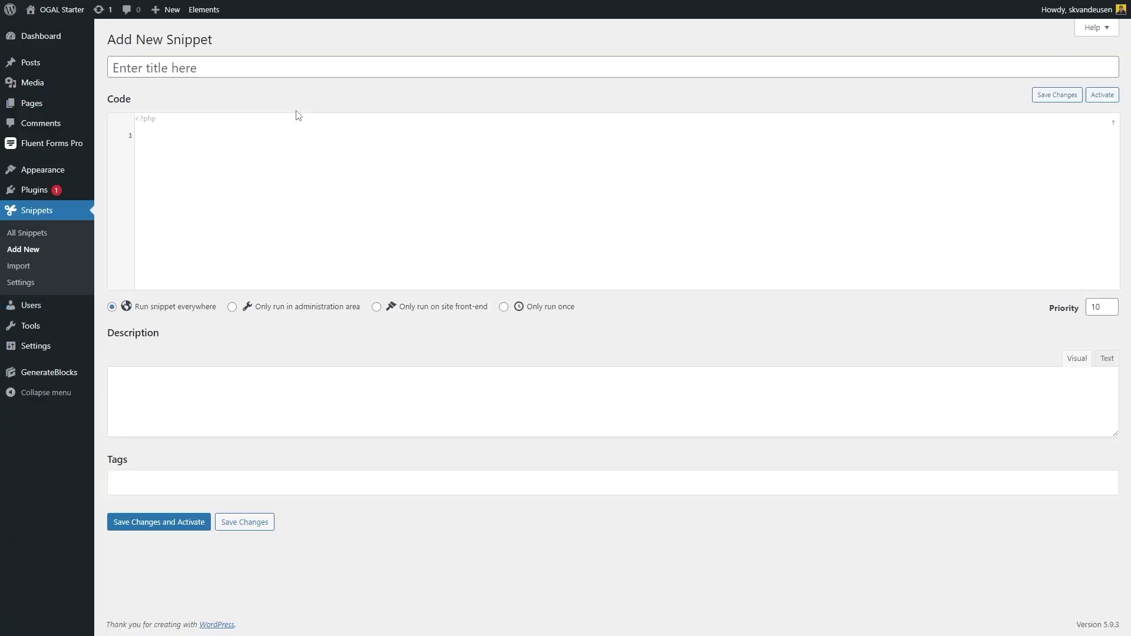
Title the snippet 'Enquue Styles' and paste the enqueue_block_editor_assets PHP code
{"action": "left_click", "coordinate": [239, 69]}
{"action": "type", "text": "Enqu"}
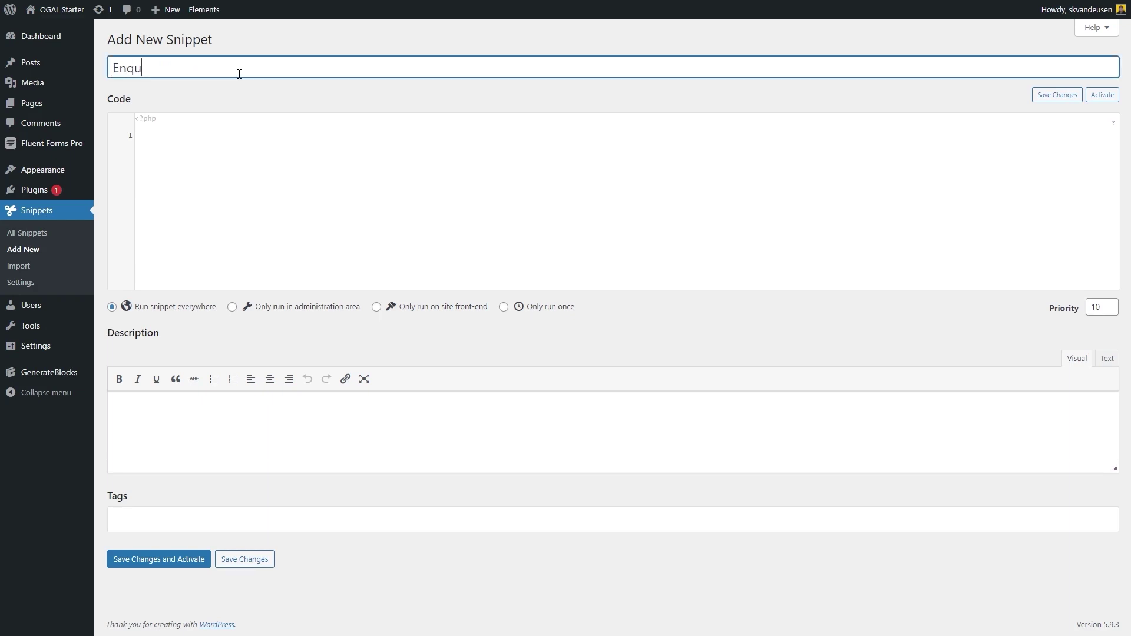
{"action": "type", "text": "ue Styles"}
{"action": "left_click", "coordinate": [196, 140]}
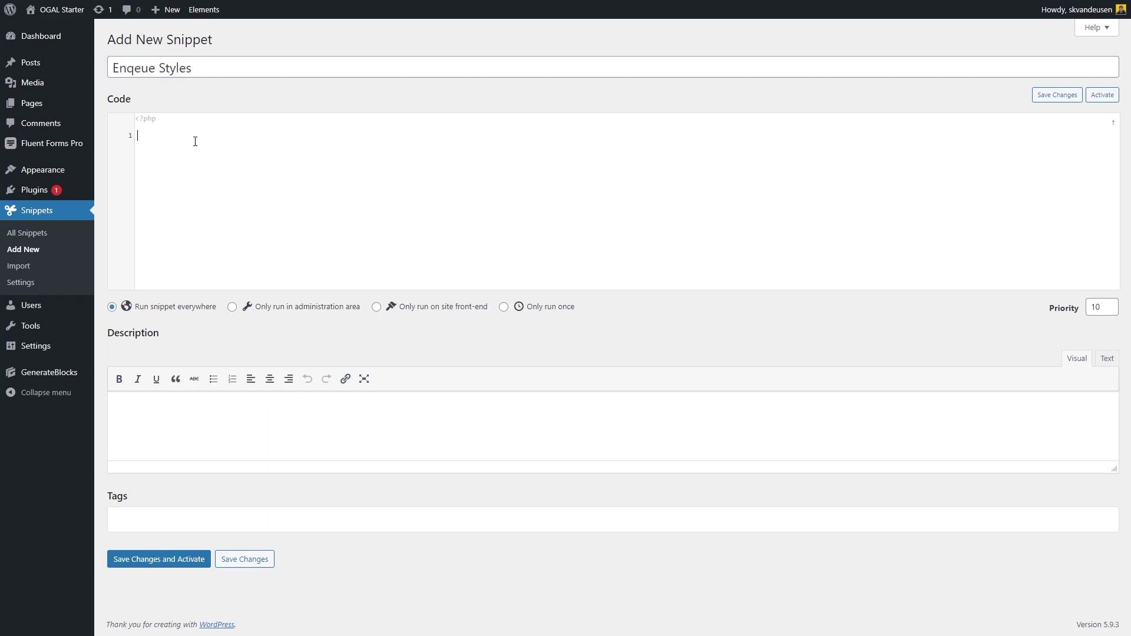
{"action": "type", "text": "add_action( 'enqueue_block_editor_assets', function() {     wp_enqueue_style( 'my-block-editor-styles', get_stylesheet_directory_uri() . \"/style.css\", false,'1.0', 'all' ); } );"}
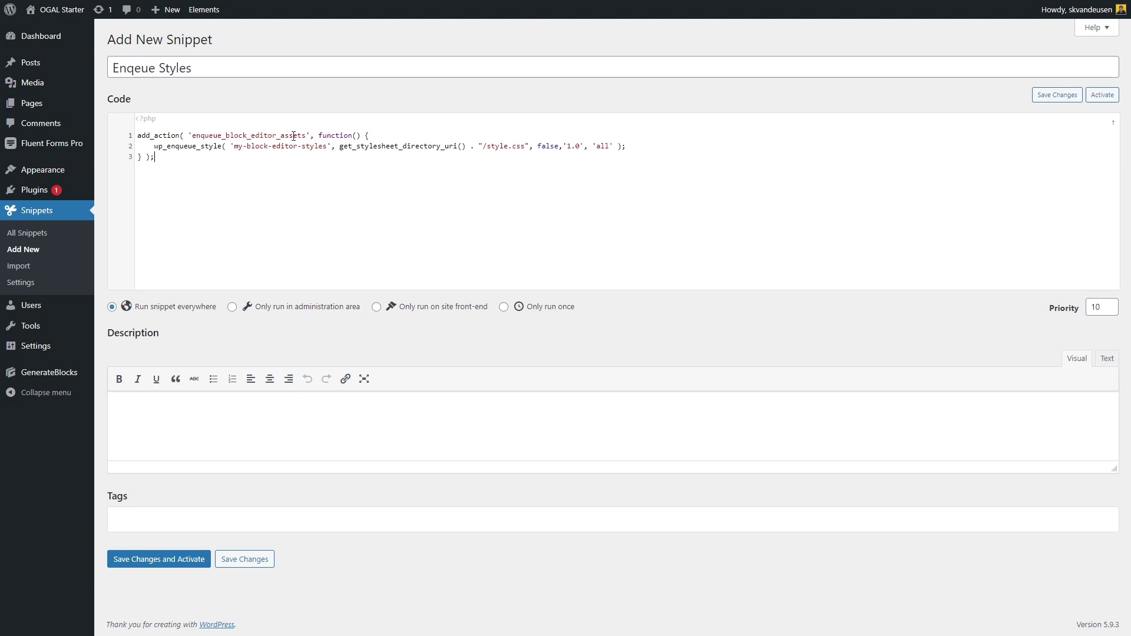
Fix the spacing around the style.css path, then save and activate the snippet
{"action": "left_click_drag", "start_coordinate": [477, 146], "coordinate": [528, 146]}
{"action": "left_click", "coordinate": [477, 146]}
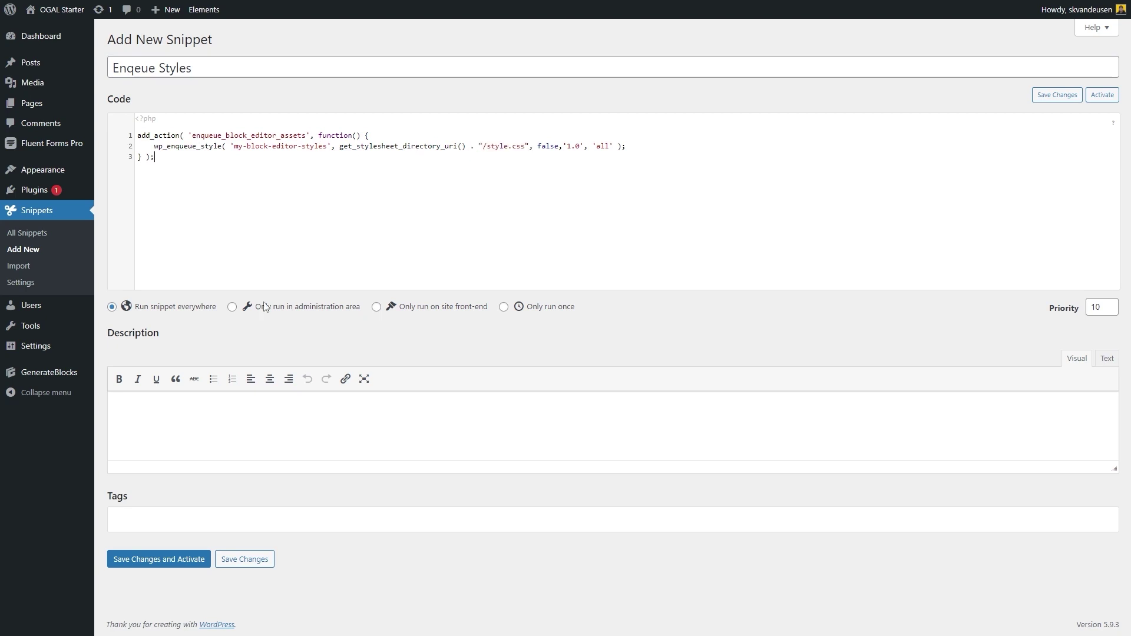
{"action": "left_click", "coordinate": [132, 559]}
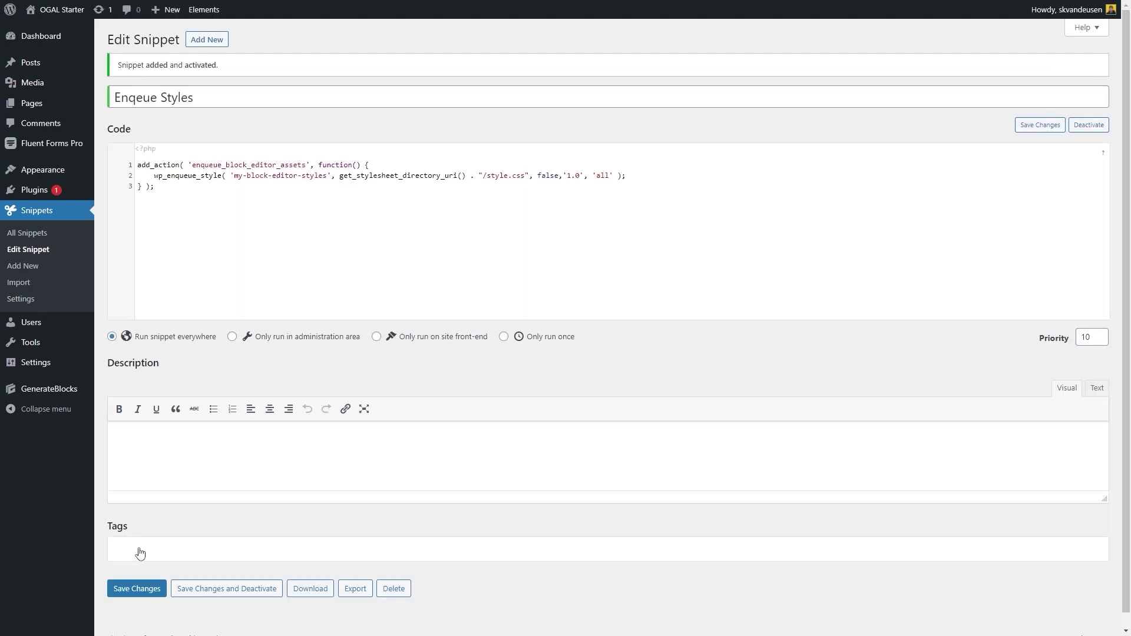
Open the Theme File Editor and cut all CSS out of the Customizer's Additional CSS
{"action": "mouse_move", "coordinate": [59, 172]}
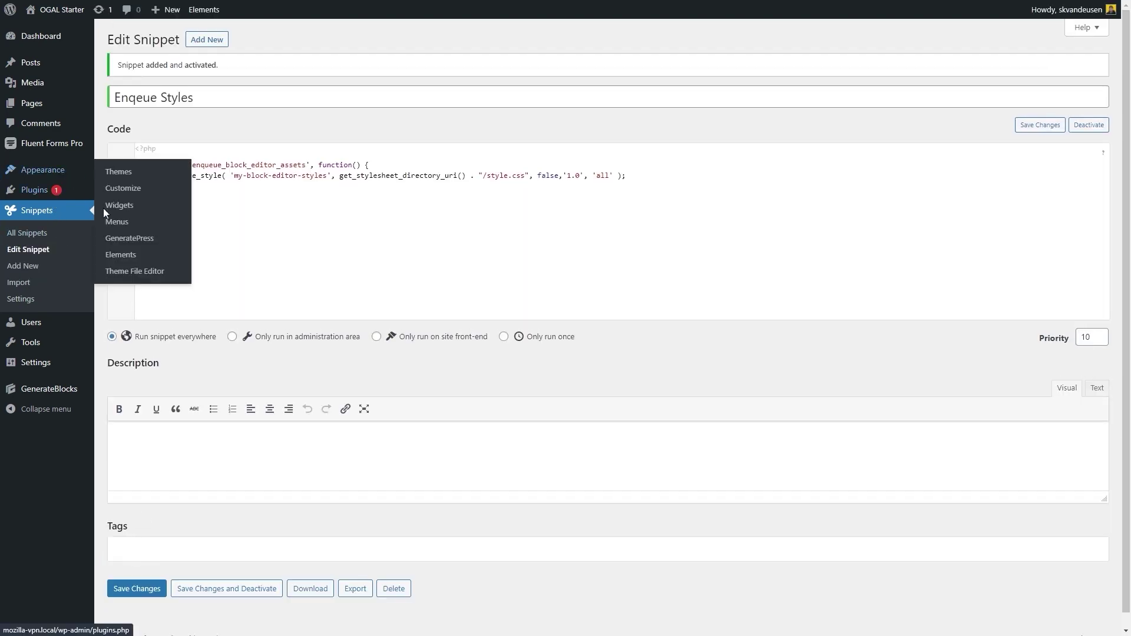
{"action": "left_click", "coordinate": [131, 271]}
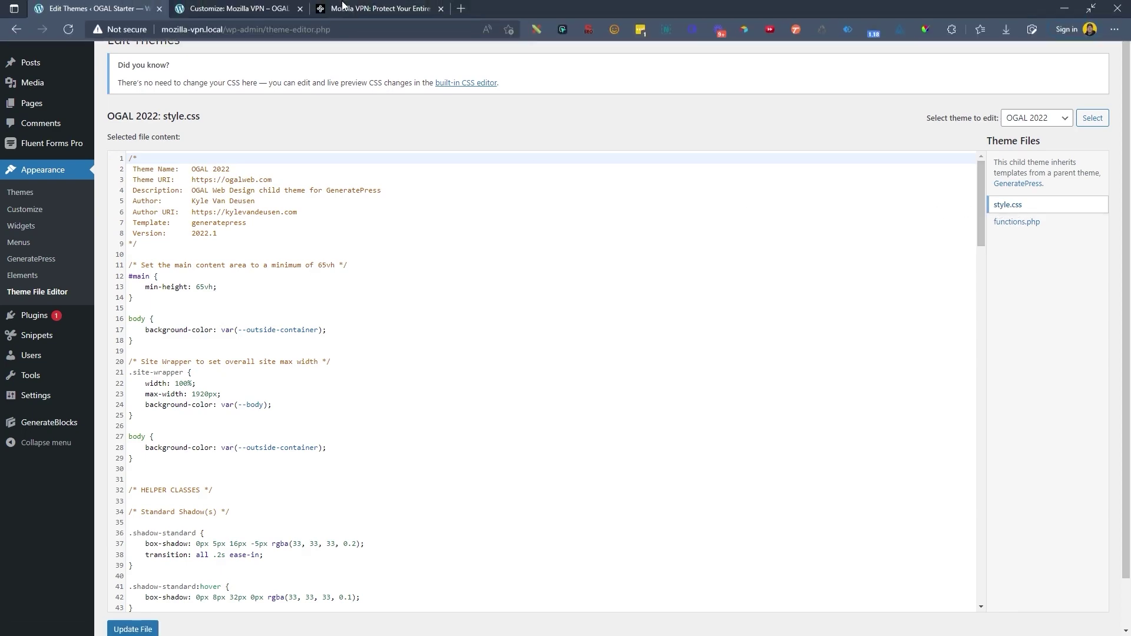
{"action": "left_click", "coordinate": [254, 4]}
{"action": "key", "text": "ctrl+a"}
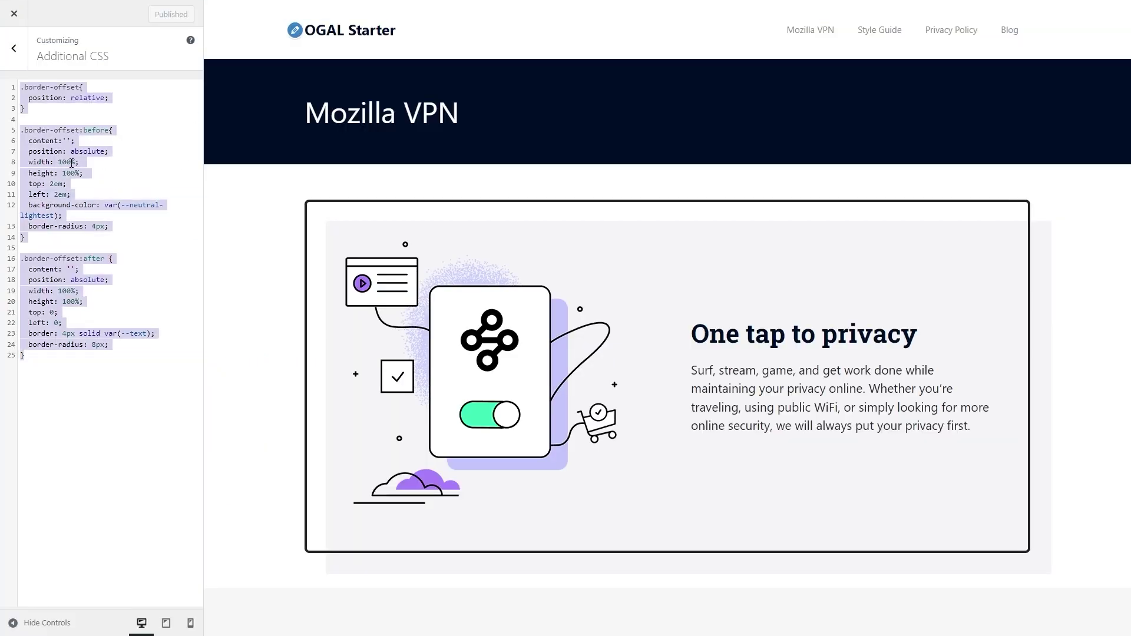
{"action": "right_click", "coordinate": [59, 174]}
{"action": "left_click", "coordinate": [101, 206]}
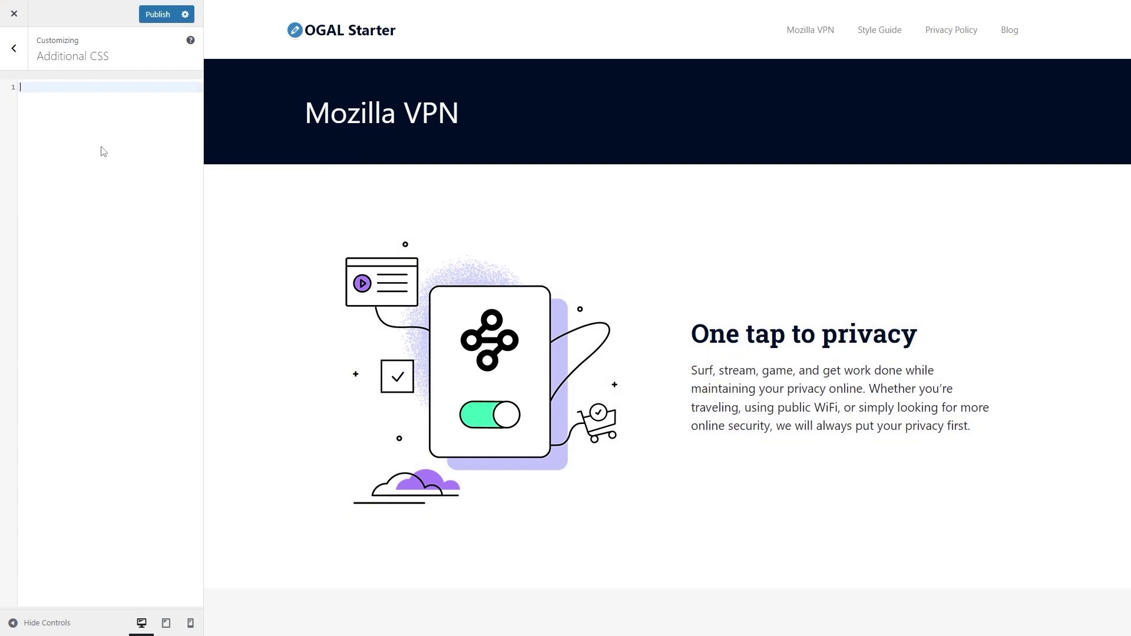
Add an 'Offset Border Box' comment at the end of the child theme's style.css
{"action": "left_click", "coordinate": [116, 7]}
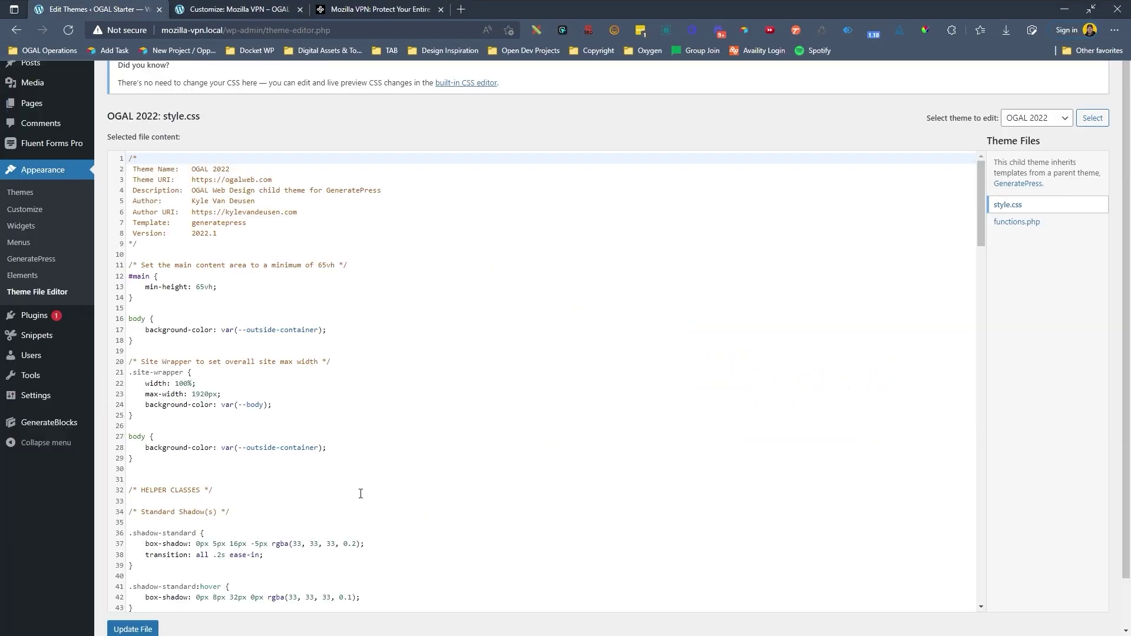
{"action": "scroll", "coordinate": [360, 494], "scroll_direction": "down", "scroll_amount": 20}
{"action": "left_click", "coordinate": [172, 545]}
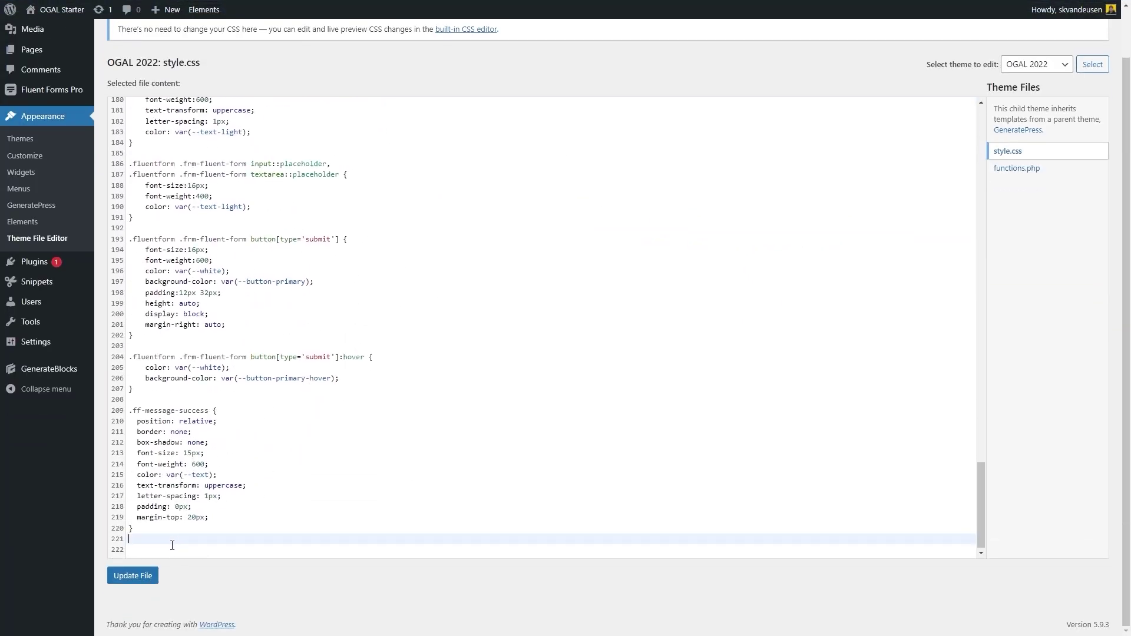
{"action": "key", "text": "Return"}
{"action": "type", "text": ".comment"}
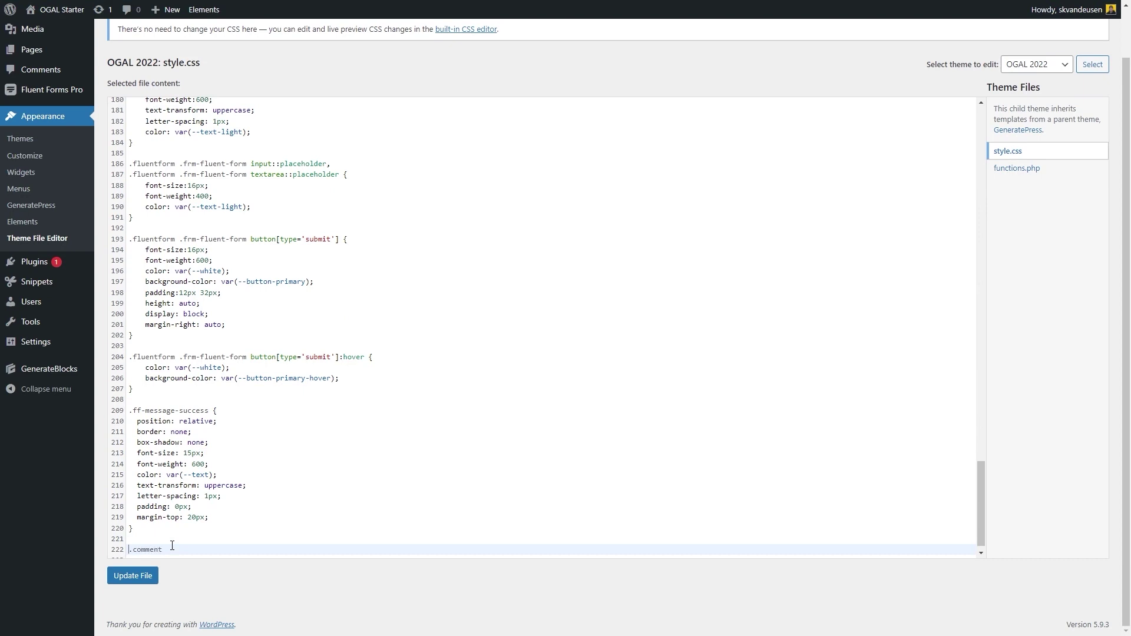
{"action": "key", "text": "ctrl+/"}
{"action": "type", "text": "Offset"}
Paste the .border-offset rules under the comment and save style.css with Update File
{"action": "left_click", "coordinate": [283, 552]}
{"action": "key", "text": "Return"}
{"action": "key", "text": "ctrl+v"}
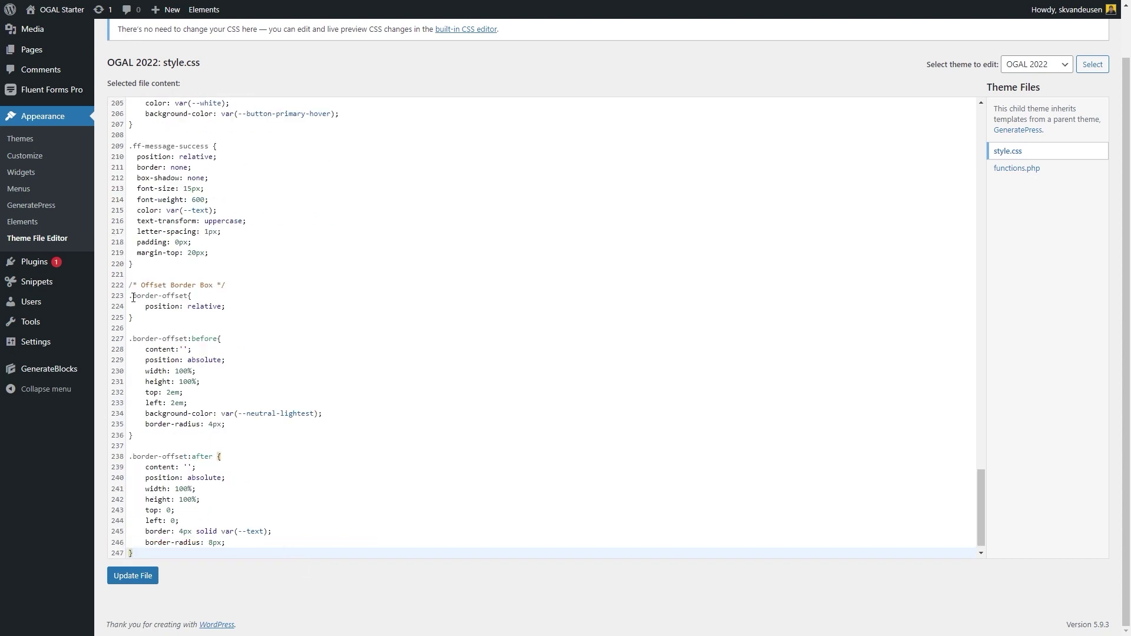
{"action": "left_click_drag", "start_coordinate": [133, 298], "coordinate": [179, 521]}
{"action": "left_click", "coordinate": [135, 577]}
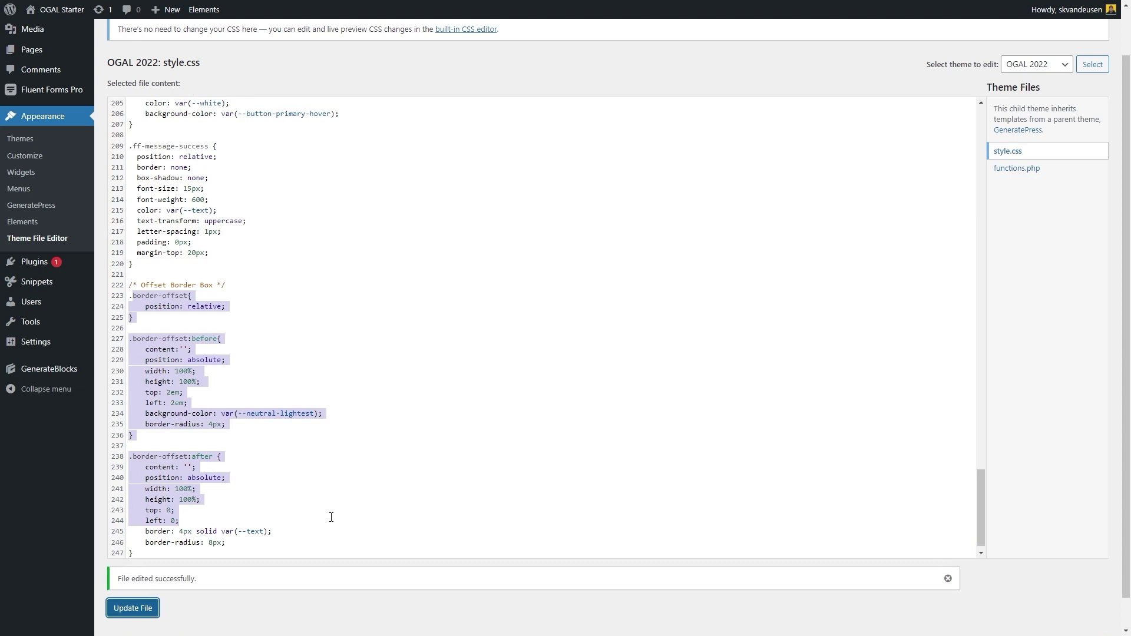
Reload the Customizer to confirm the offset border renders without Additional CSS
{"action": "left_click", "coordinate": [265, 10]}
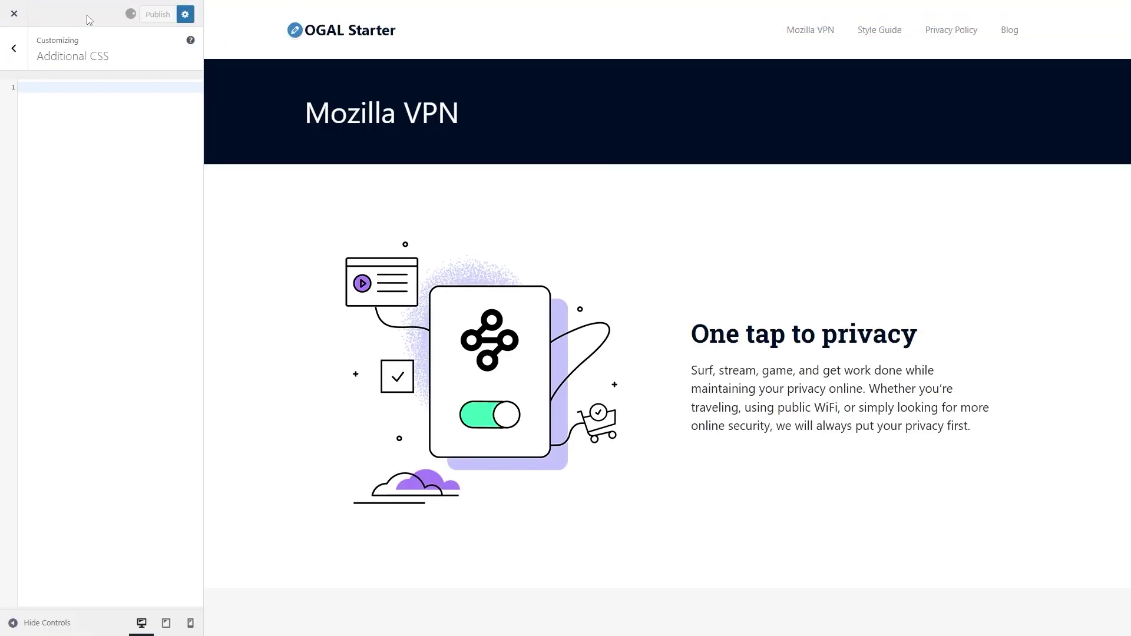
{"action": "mouse_move", "coordinate": [71, 8]}
{"action": "key", "text": "F5"}
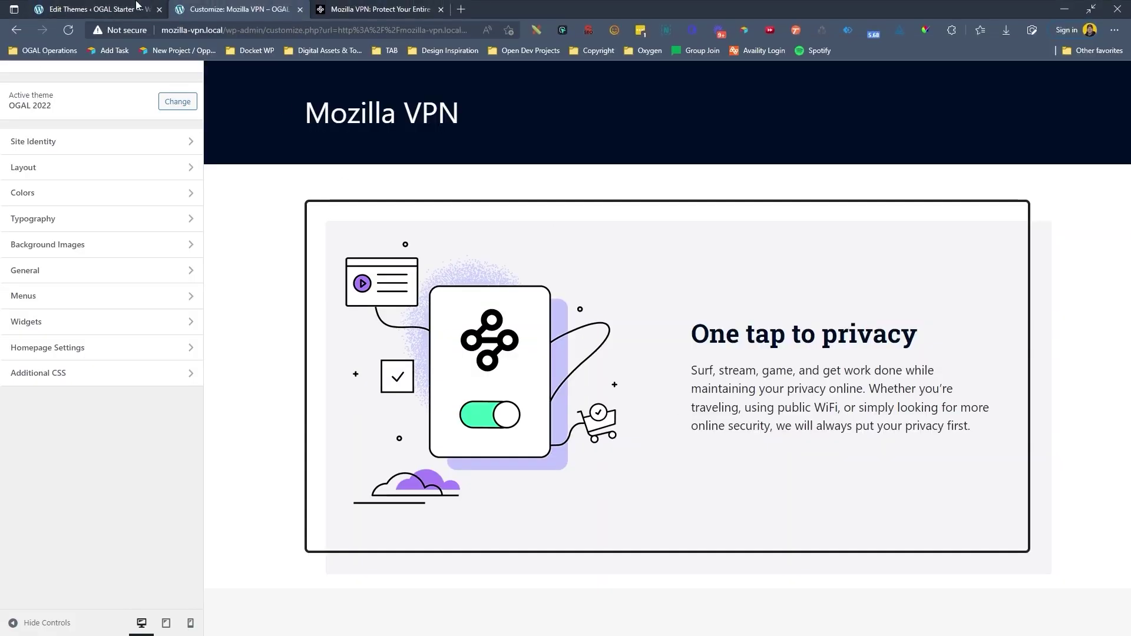
Go from the theme file editor to Pages > All Pages
{"action": "left_click", "coordinate": [130, 12]}
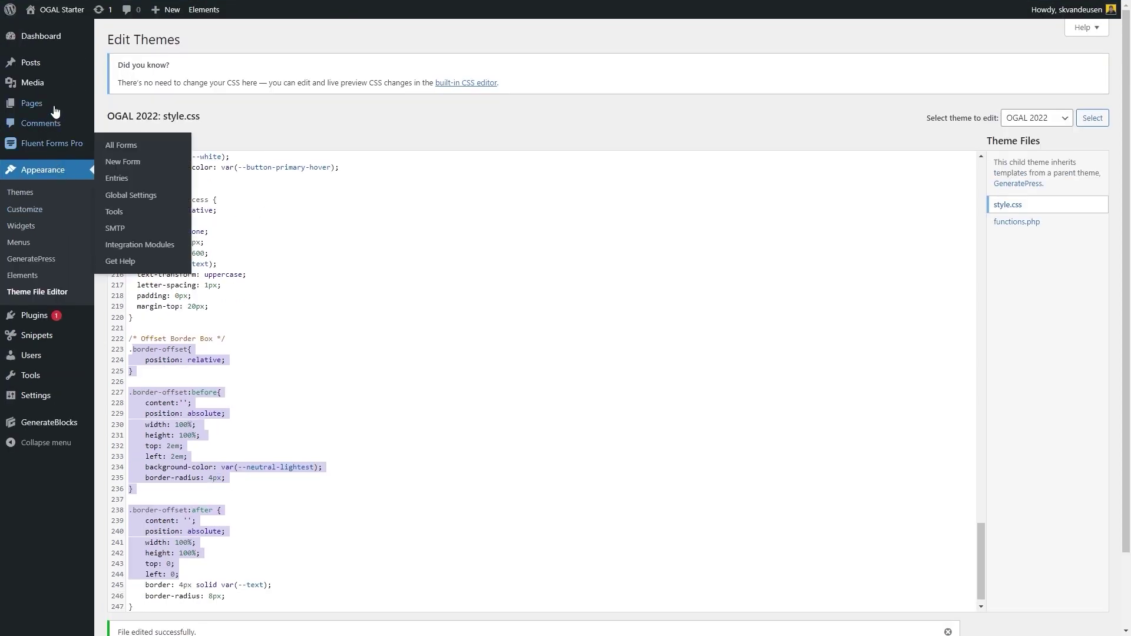
{"action": "mouse_move", "coordinate": [82, 103]}
{"action": "left_click", "coordinate": [127, 110]}
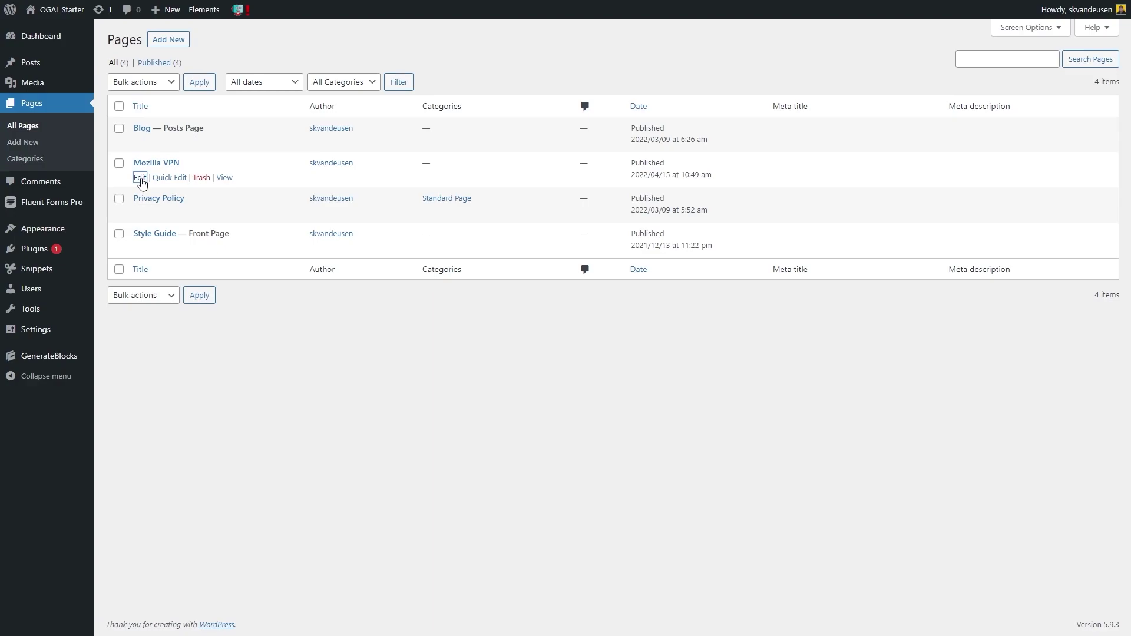
Edit the Mozilla VPN page and show the outer Container's Advanced settings
{"action": "left_click", "coordinate": [141, 178]}
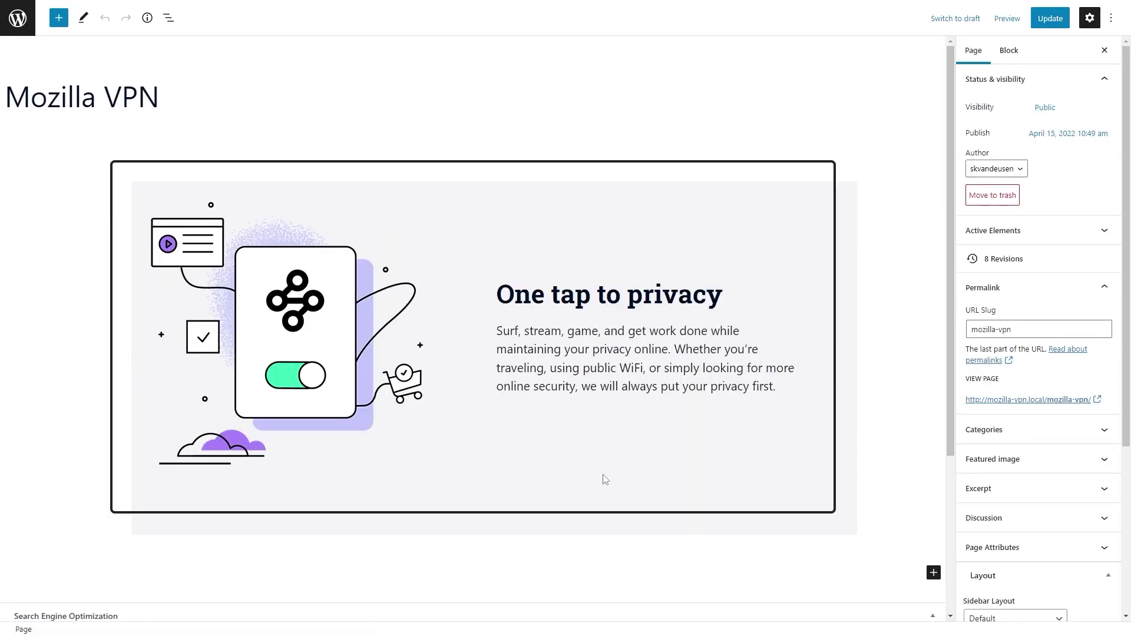
{"action": "left_click", "coordinate": [354, 187]}
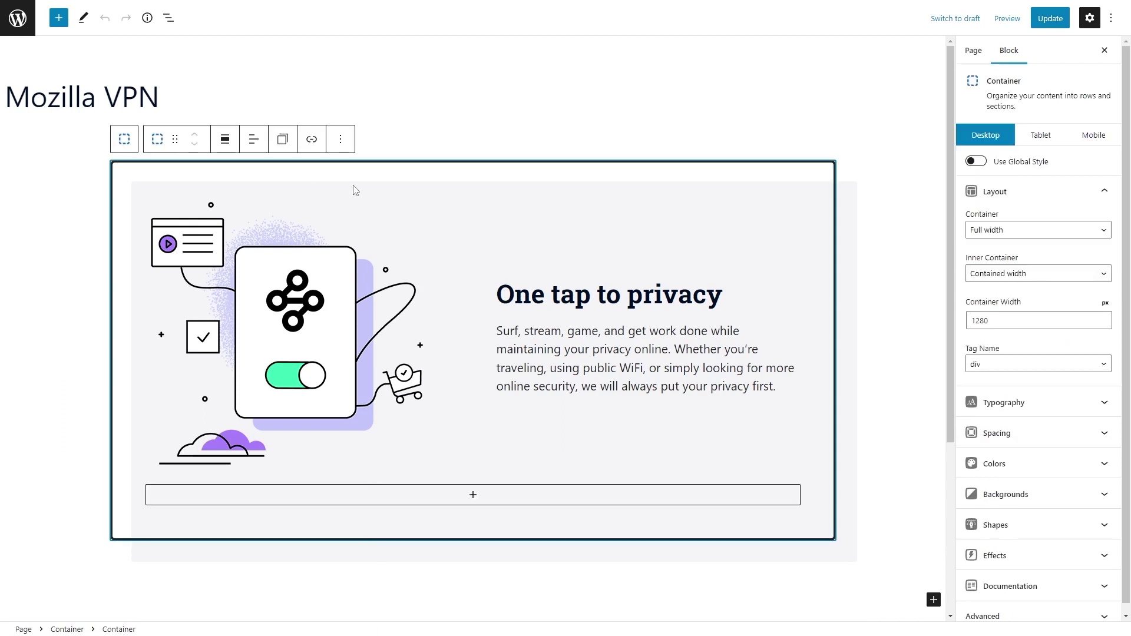
{"action": "scroll", "coordinate": [1033, 468], "scroll_direction": "down", "scroll_amount": 1}
{"action": "left_click", "coordinate": [1021, 604]}
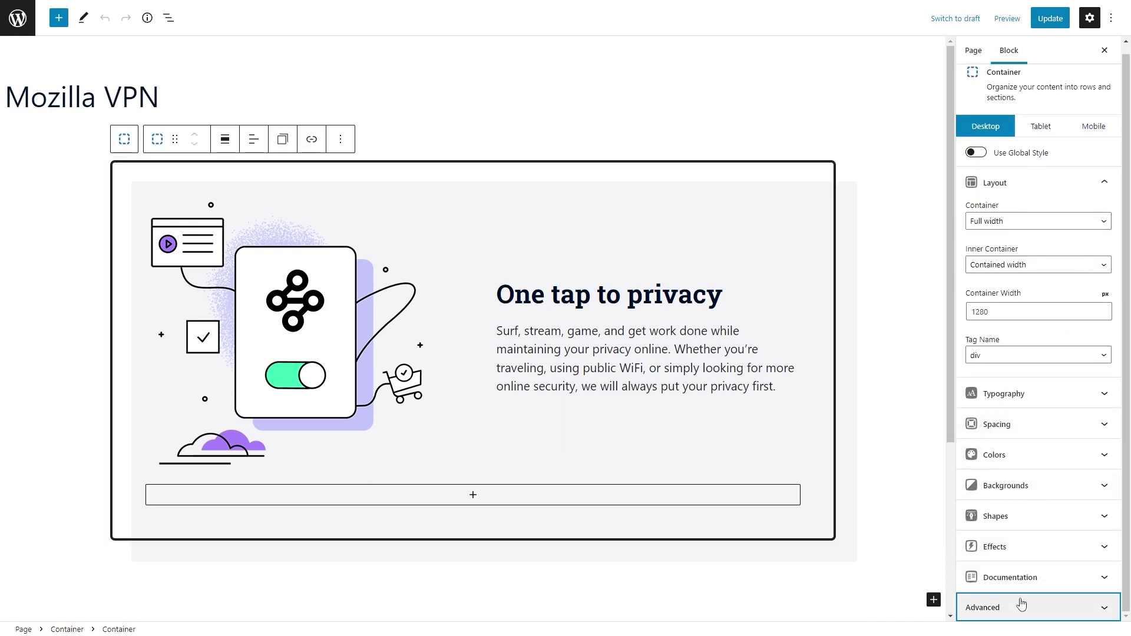
Delete and restore the container's border-offset class to test it, then update the page
{"action": "left_click", "coordinate": [995, 440]}
{"action": "triple_click", "coordinate": [996, 440]}
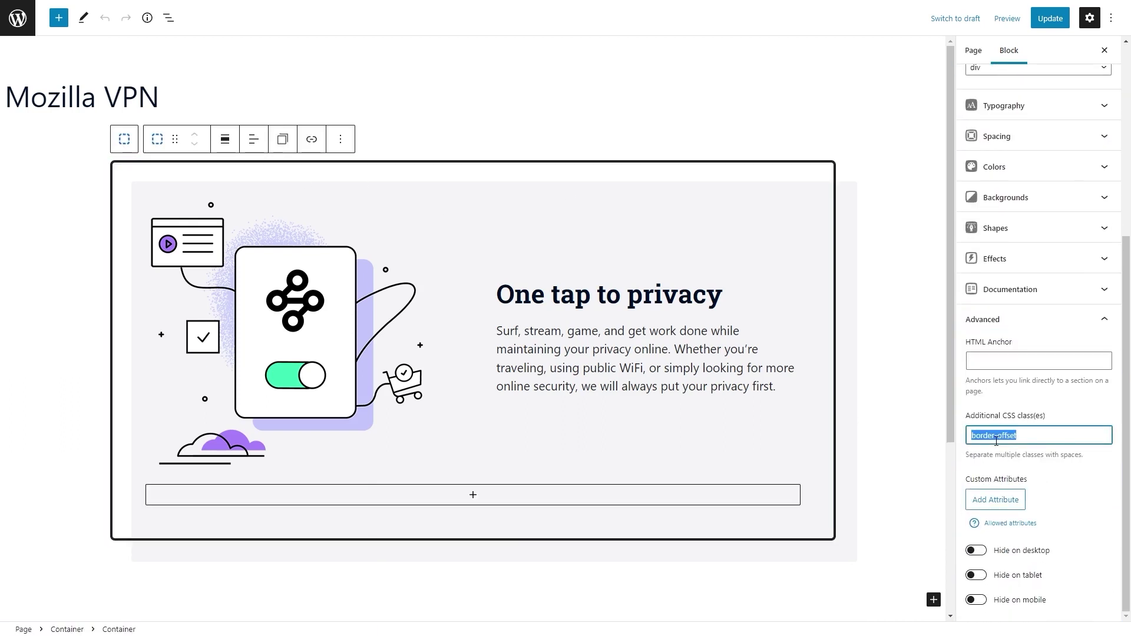
{"action": "key", "text": "BackSpace"}
{"action": "key", "text": "ctrl+z"}
{"action": "left_click", "coordinate": [1053, 22]}
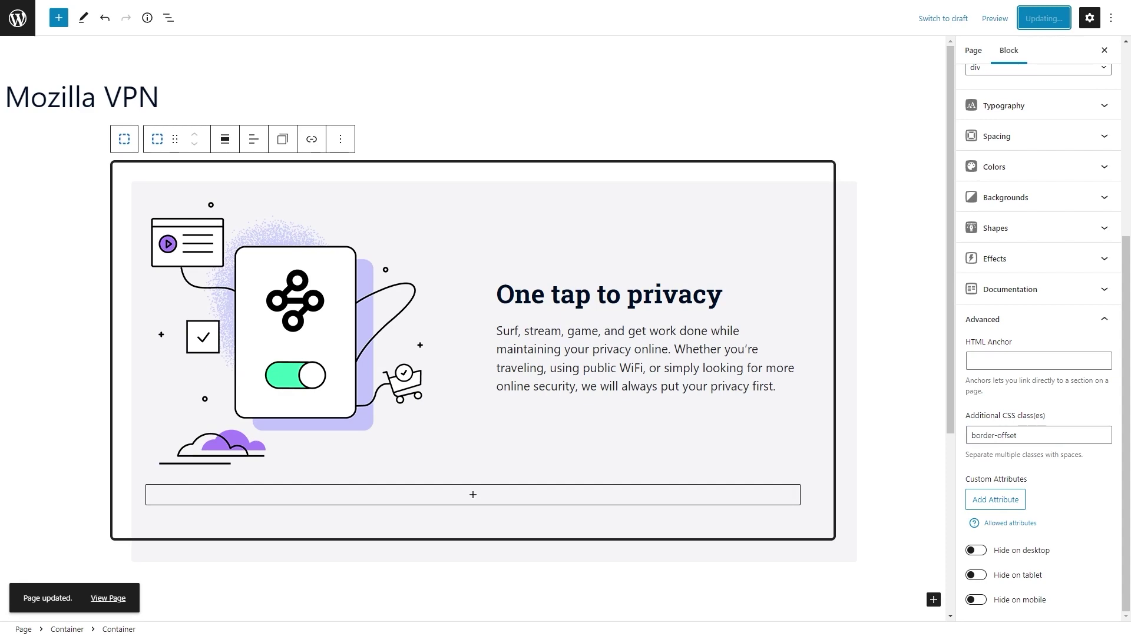